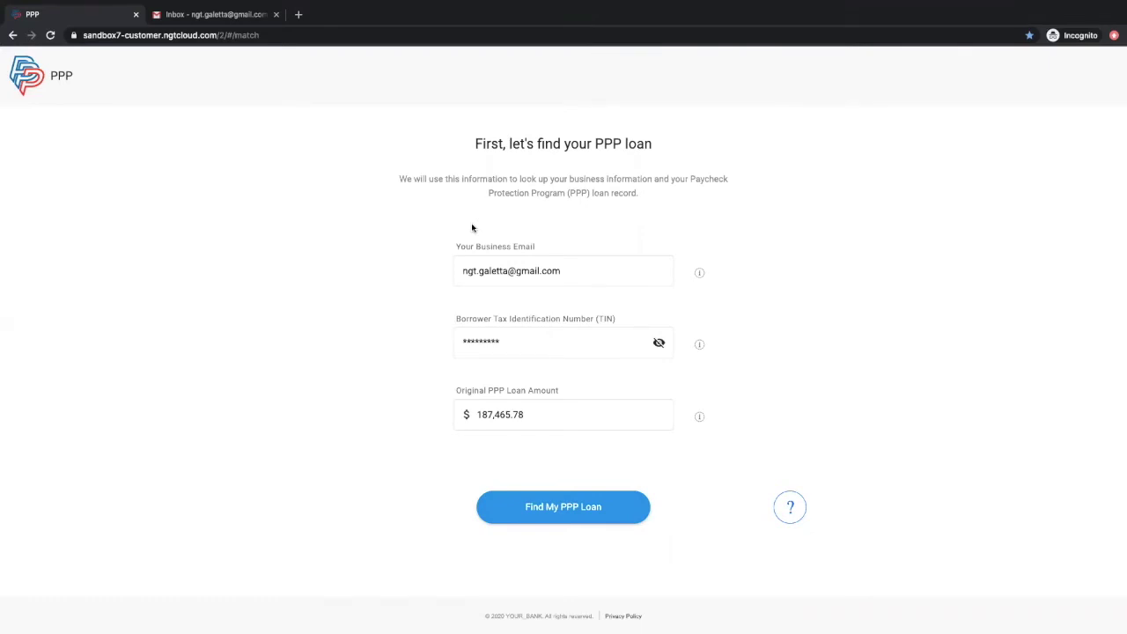
Check the explanation of the original PPP loan amount and look up the PPP loan with the prefilled details
{"action": "left_click", "coordinate": [520, 329]}
{"action": "left_click", "coordinate": [726, 418]}
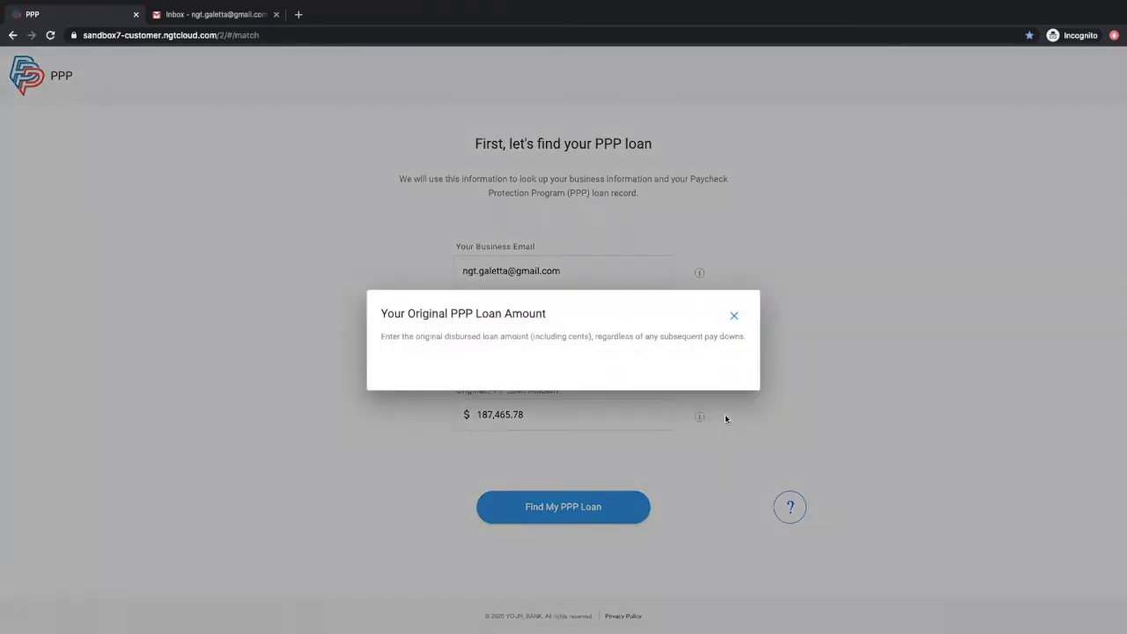
{"action": "left_click", "coordinate": [732, 316]}
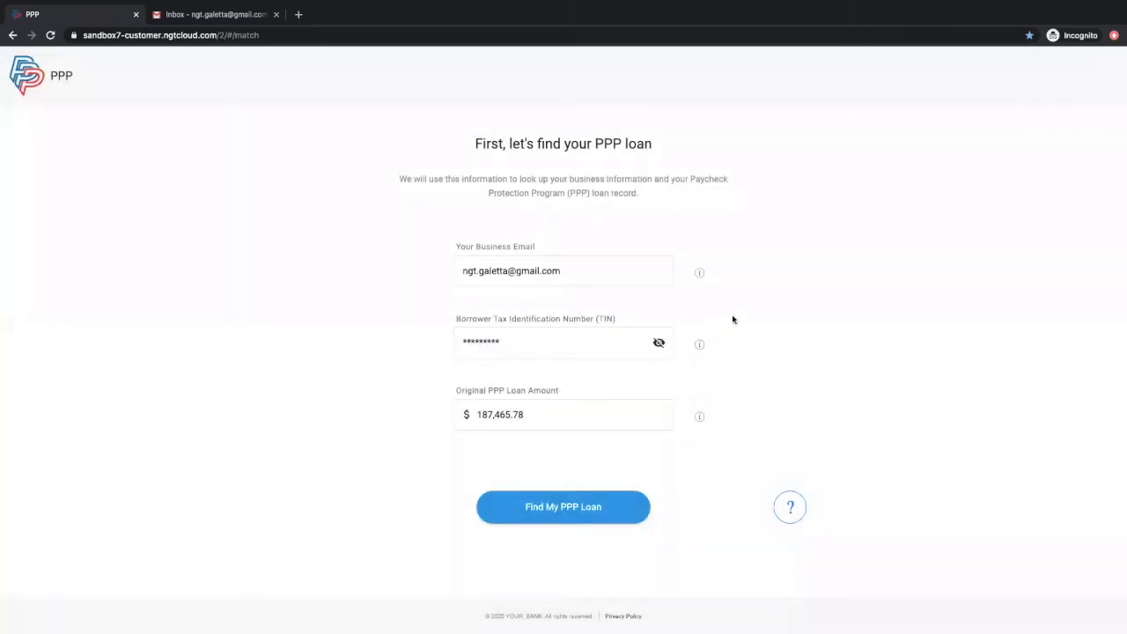
{"action": "left_click", "coordinate": [551, 508]}
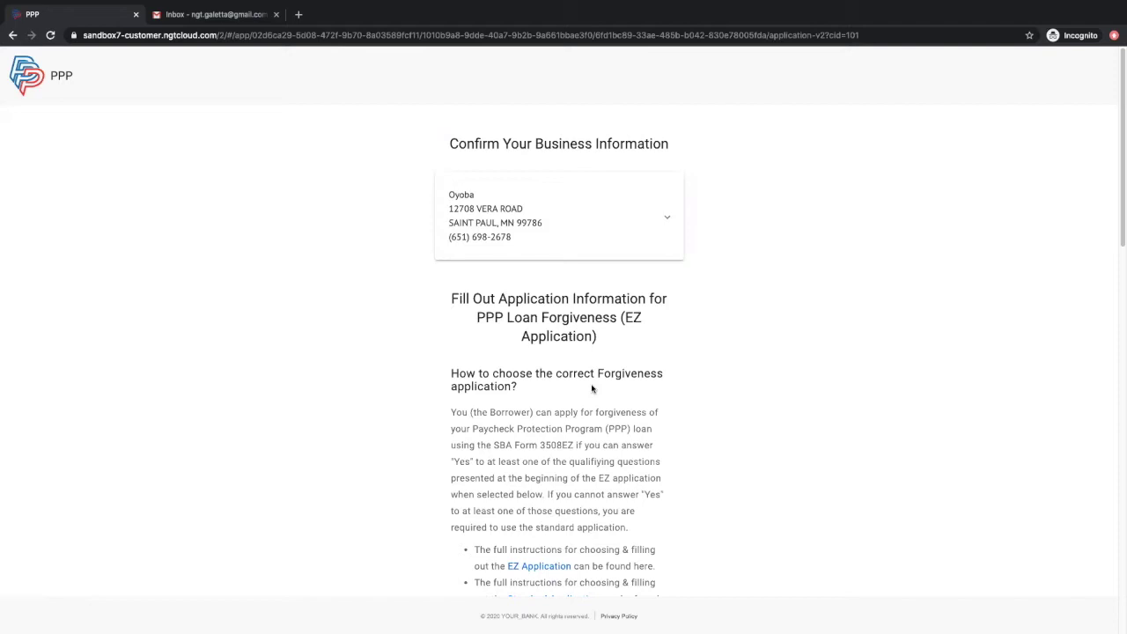
View the full EZ Application instructions linked in the form and return to the PPP application page
{"action": "scroll", "coordinate": [586, 403], "scroll_direction": "down", "scroll_amount": 2}
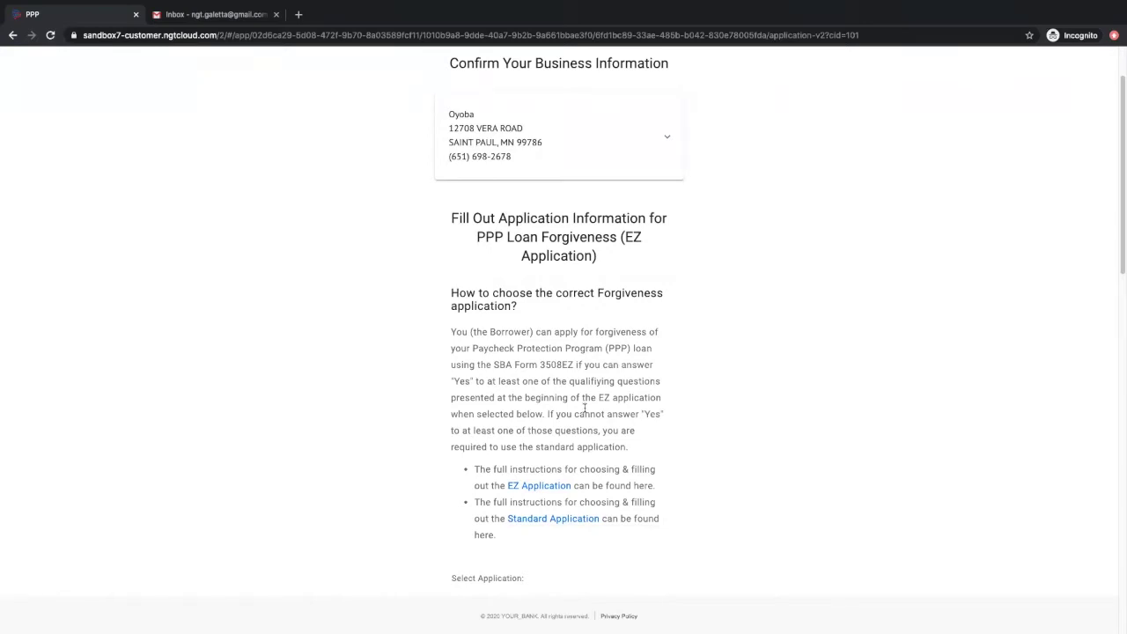
{"action": "scroll", "coordinate": [595, 442], "scroll_direction": "down", "scroll_amount": 1}
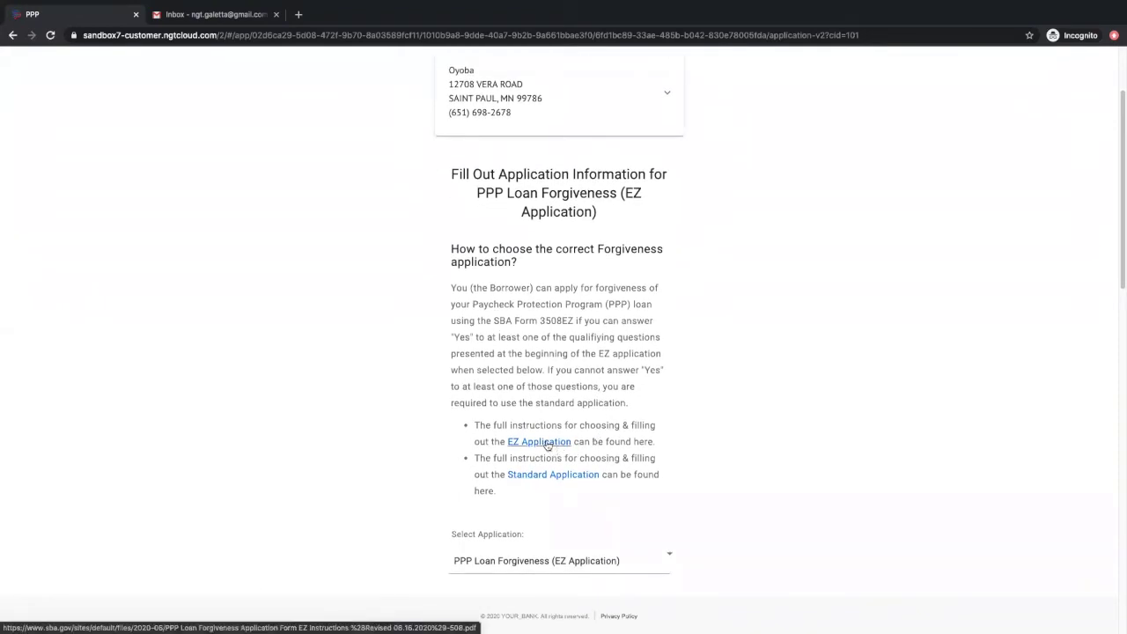
{"action": "left_click", "coordinate": [539, 442]}
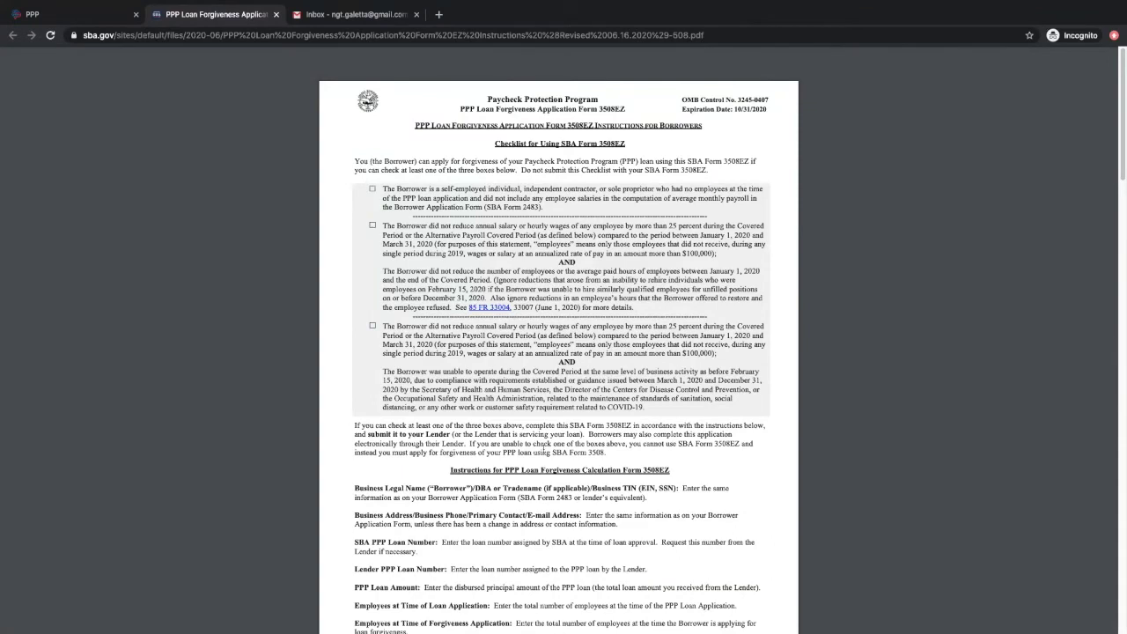
{"action": "key", "text": "ctrl+shift+Tab"}
Read the explanation of the condition about not reducing wages, employee numbers or paid hours, and answer it Yes
{"action": "scroll", "coordinate": [567, 340], "scroll_direction": "down", "scroll_amount": 3}
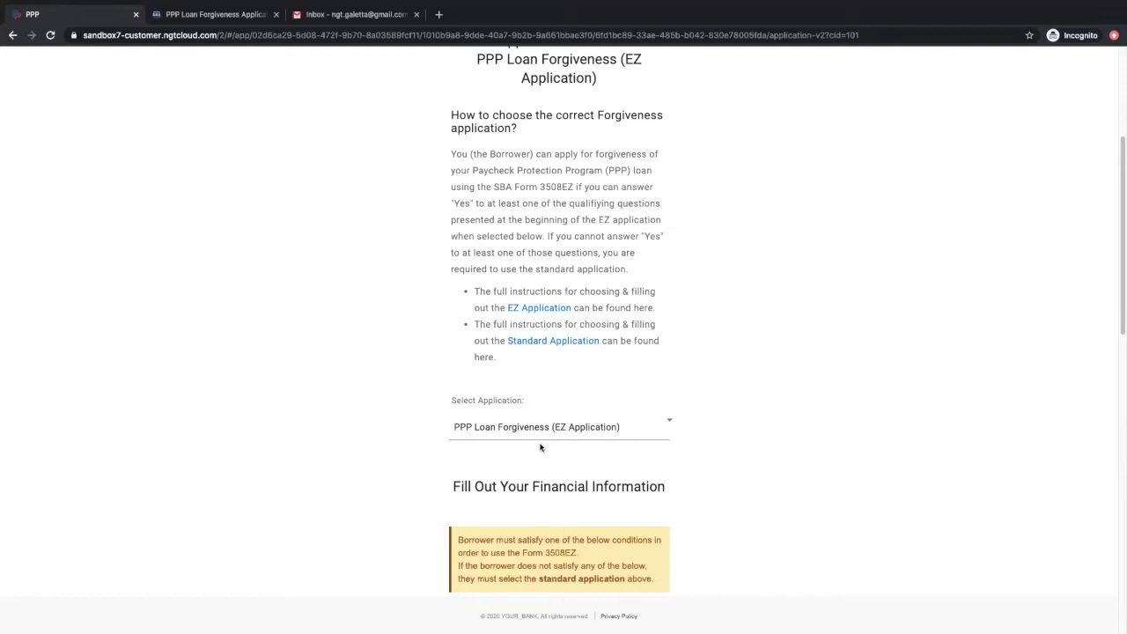
{"action": "scroll", "coordinate": [541, 450], "scroll_direction": "down", "scroll_amount": 3}
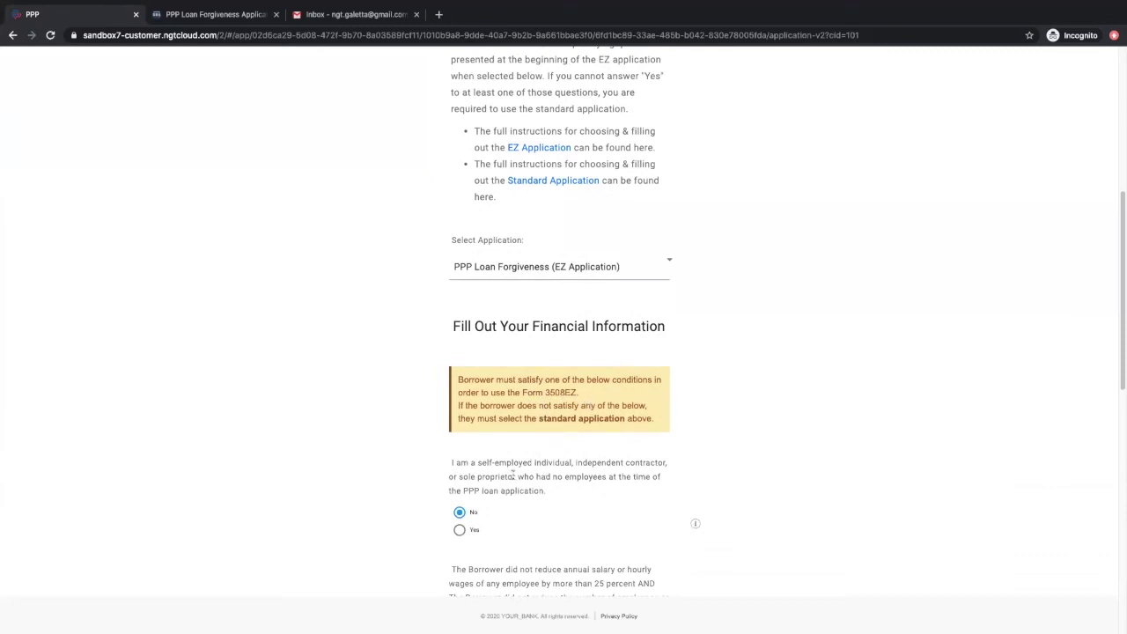
{"action": "scroll", "coordinate": [523, 476], "scroll_direction": "down", "scroll_amount": 2}
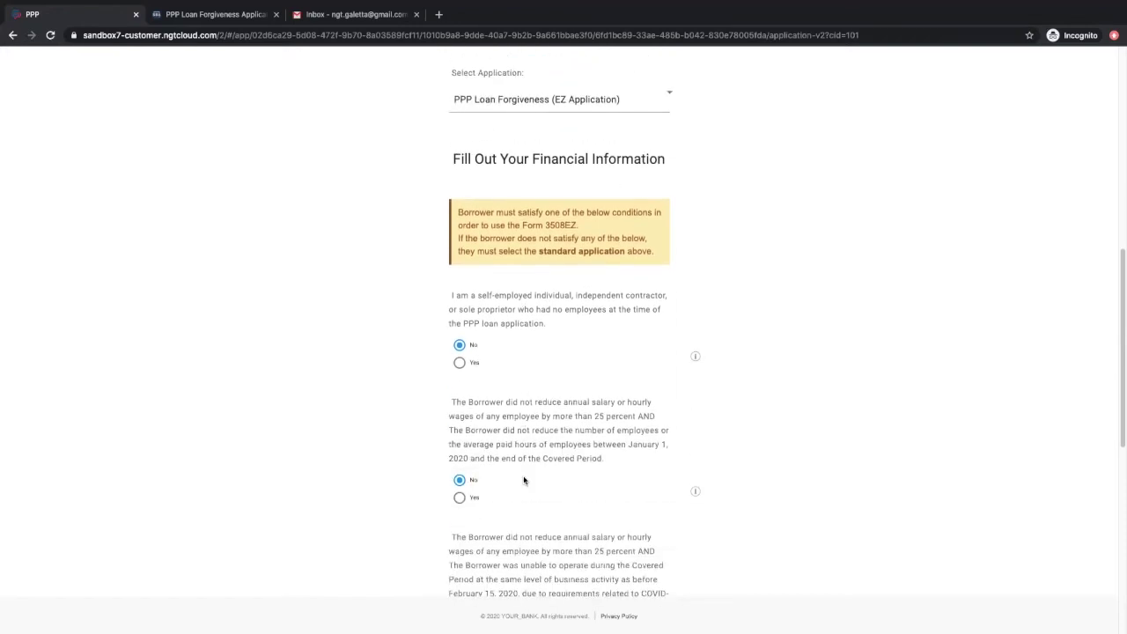
{"action": "scroll", "coordinate": [523, 480], "scroll_direction": "down", "scroll_amount": 1}
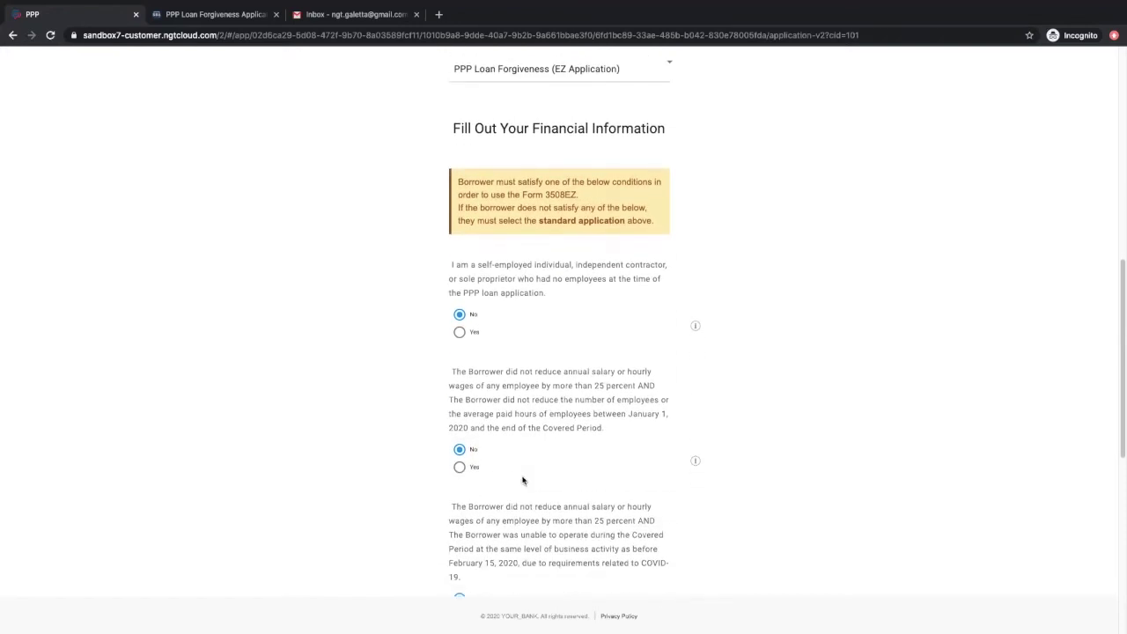
{"action": "mouse_move", "coordinate": [710, 460]}
{"action": "left_click", "coordinate": [716, 460]}
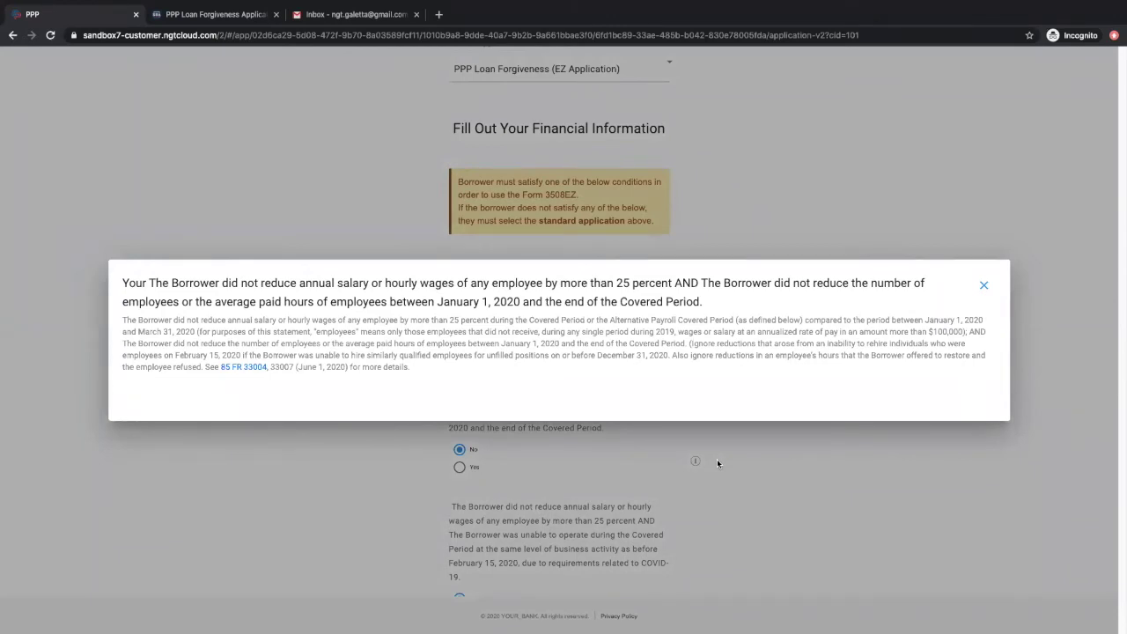
{"action": "left_click", "coordinate": [984, 284]}
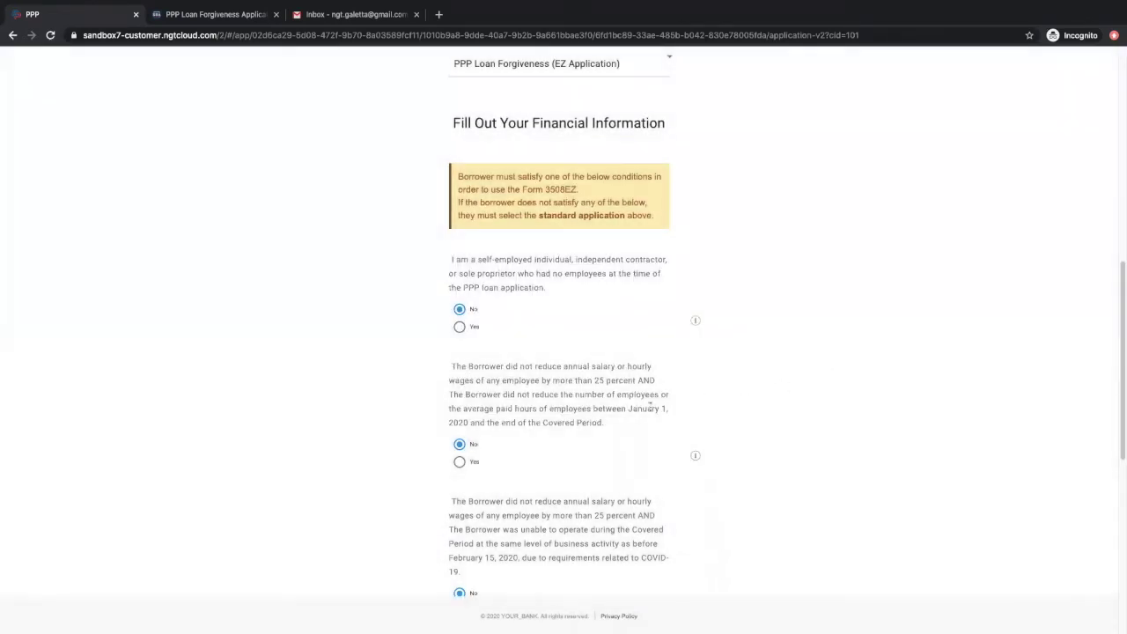
{"action": "left_click", "coordinate": [460, 461]}
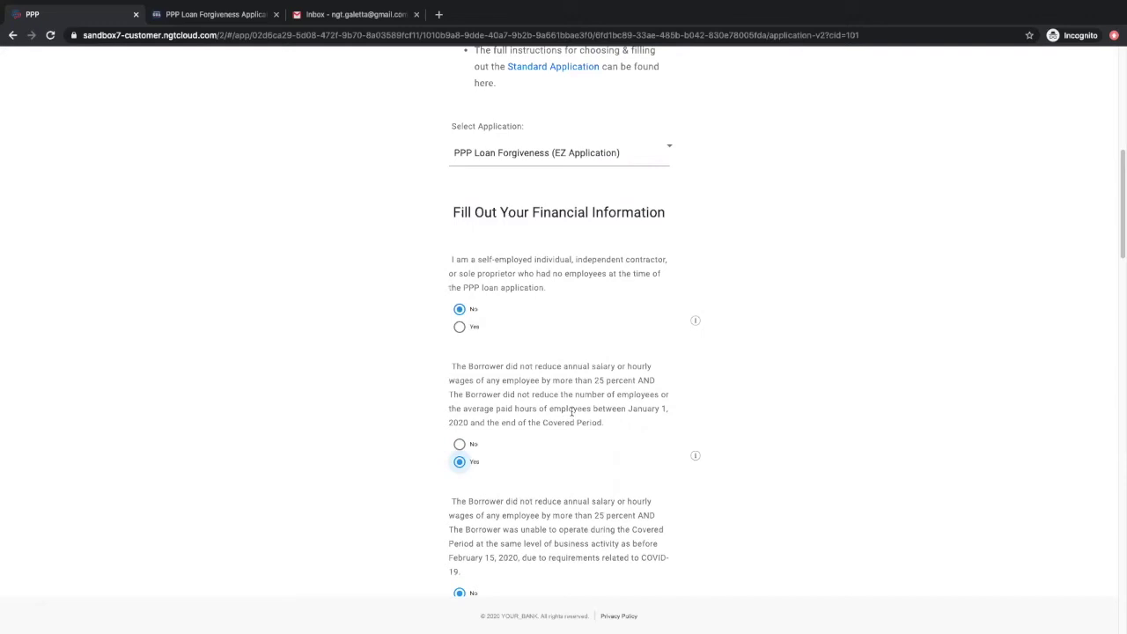
Enter annual sales of $750,000 in the financial information section
{"action": "mouse_move", "coordinate": [816, 464]}
{"action": "scroll", "coordinate": [816, 464], "scroll_direction": "down", "scroll_amount": 3}
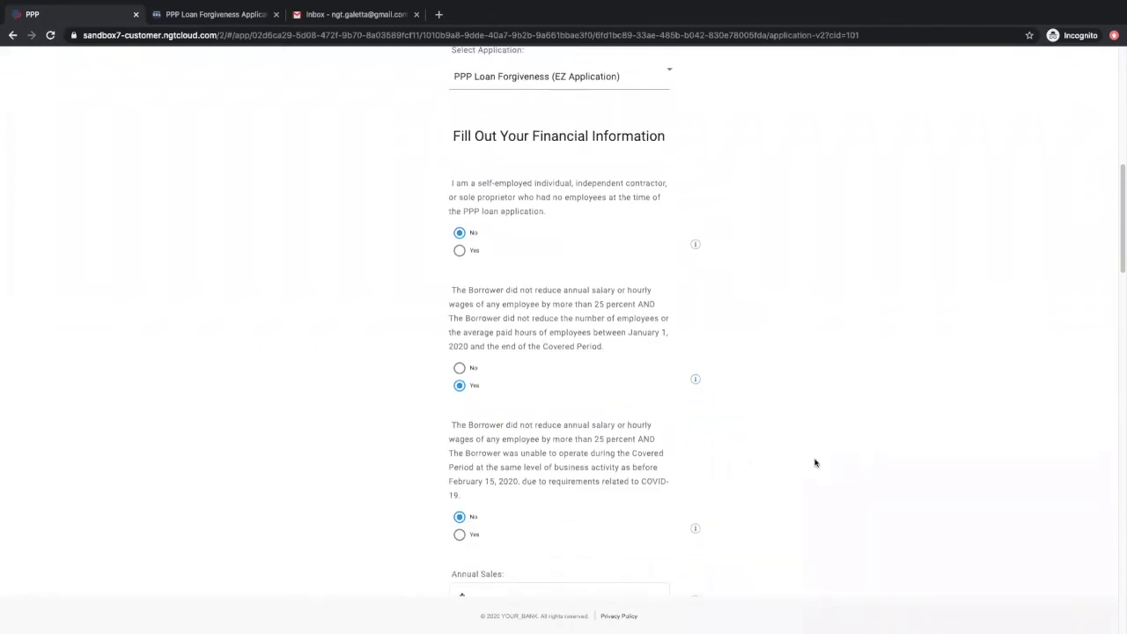
{"action": "scroll", "coordinate": [815, 463], "scroll_direction": "down", "scroll_amount": 5}
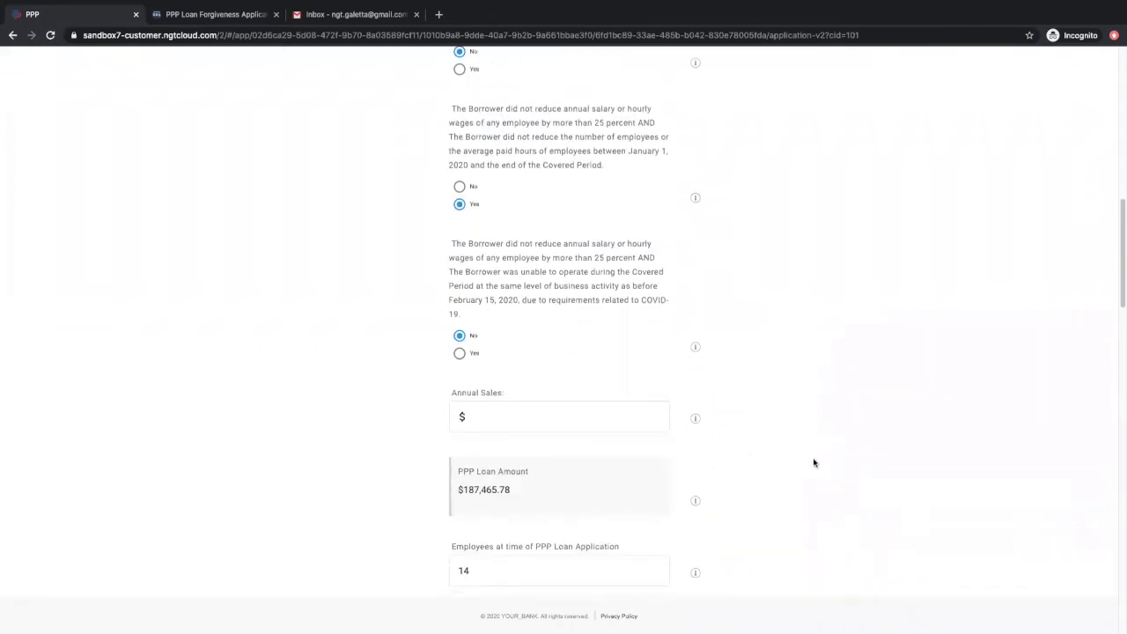
{"action": "scroll", "coordinate": [815, 479], "scroll_direction": "down", "scroll_amount": 2}
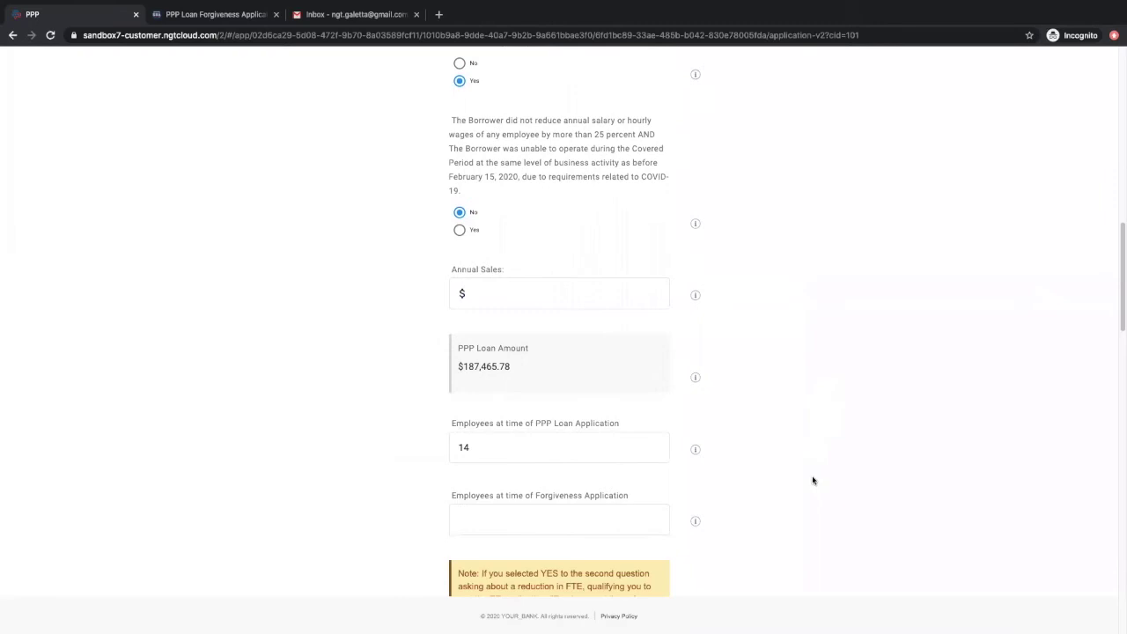
{"action": "left_click", "coordinate": [515, 291]}
{"action": "type", "text": "7"}
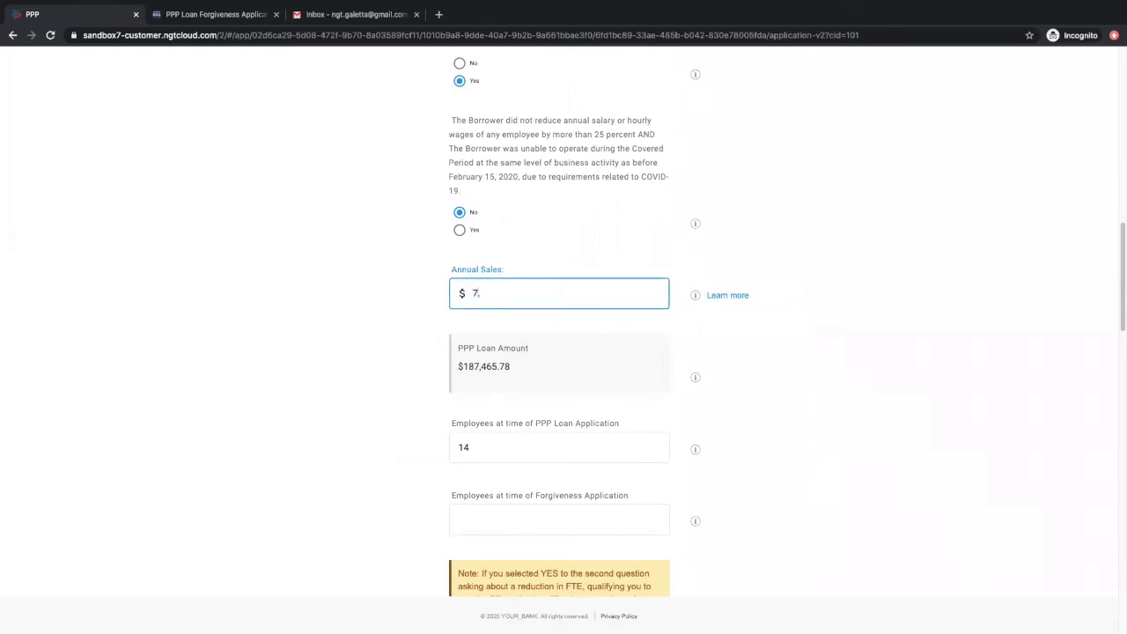
{"action": "type", "text": "50,000."}
Set the number of employees at time of Forgiveness Application to 14
{"action": "scroll", "coordinate": [514, 294], "scroll_direction": "down", "scroll_amount": 3}
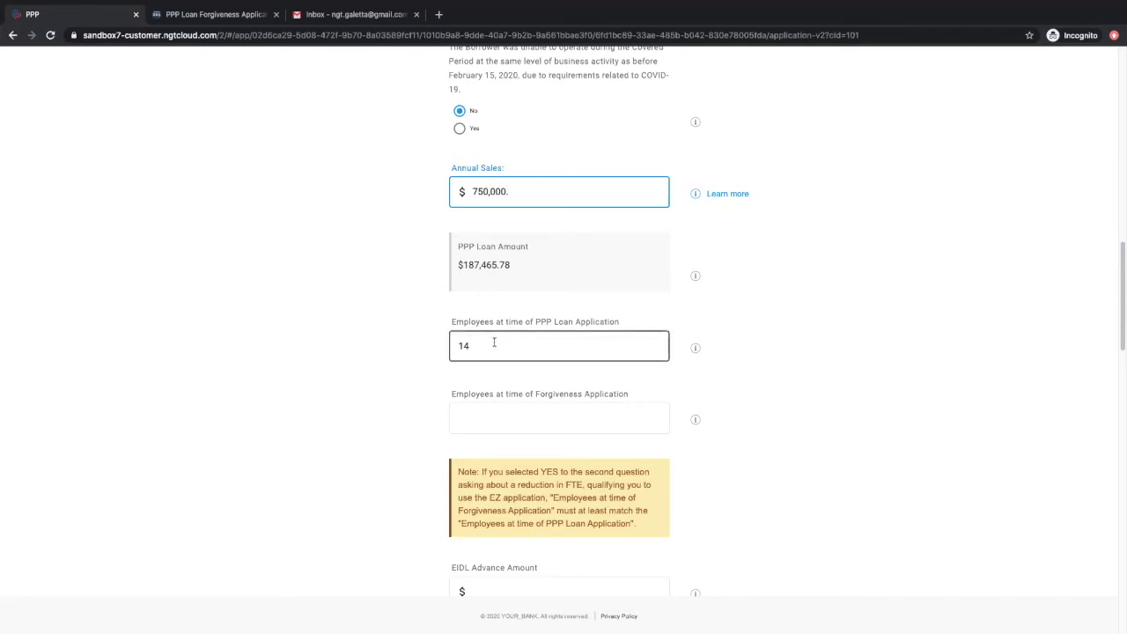
{"action": "left_click", "coordinate": [507, 414]}
{"action": "type", "text": "1"}
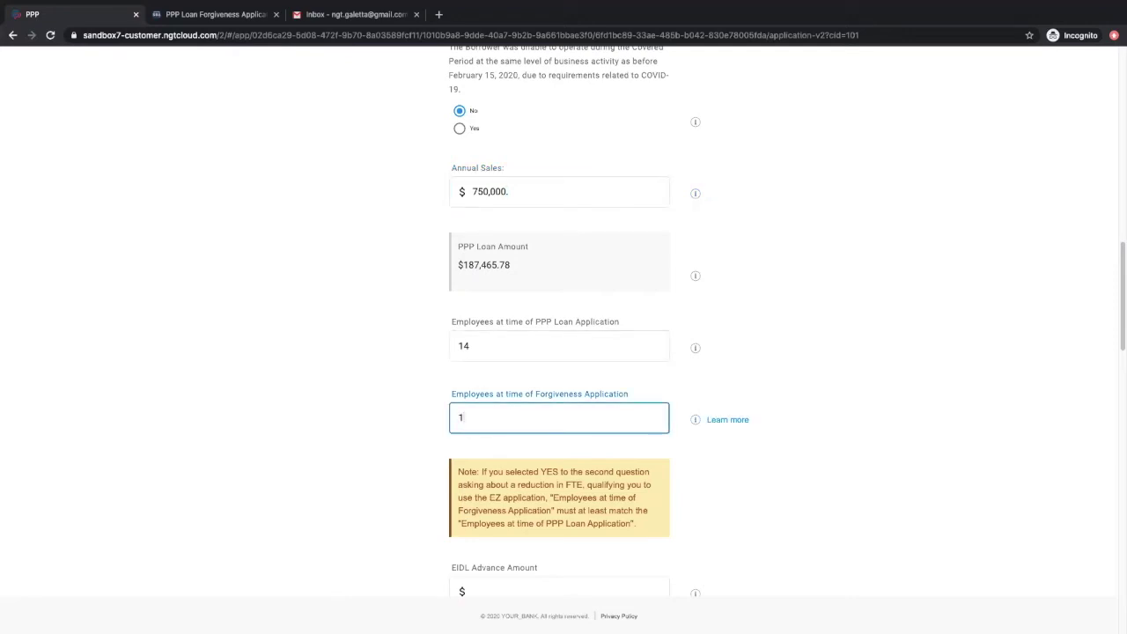
{"action": "type", "text": "4"}
{"action": "left_click", "coordinate": [426, 430]}
Leave the EIDL advance amount and application number blank and set the payroll schedule to Monthly
{"action": "scroll", "coordinate": [425, 429], "scroll_direction": "down", "scroll_amount": 1}
{"action": "left_click", "coordinate": [453, 412]}
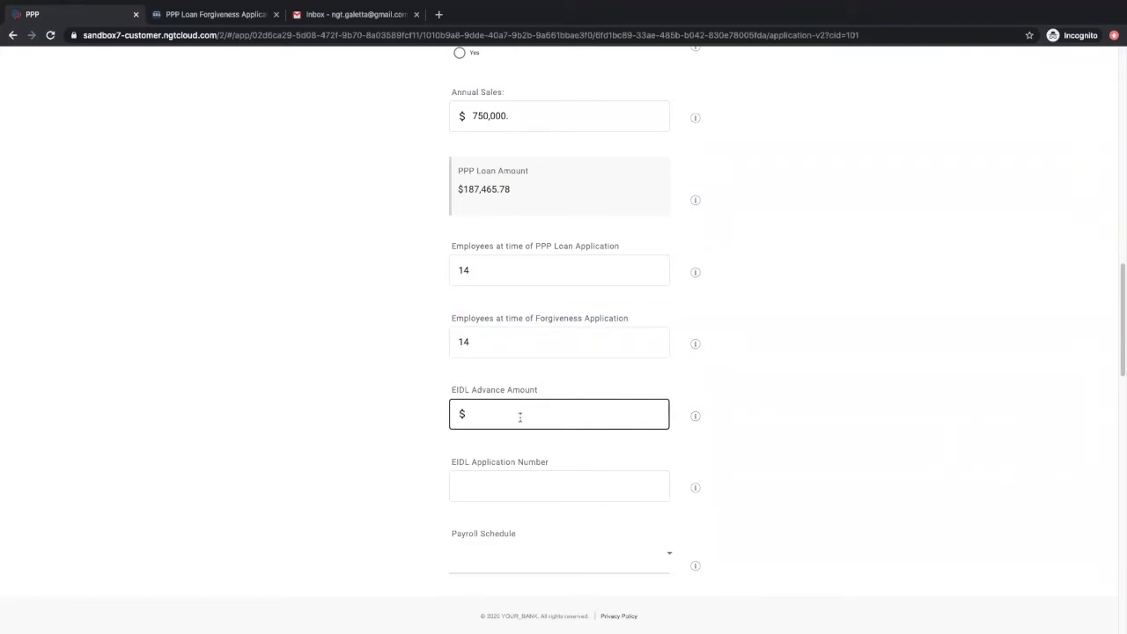
{"action": "left_click", "coordinate": [507, 485]}
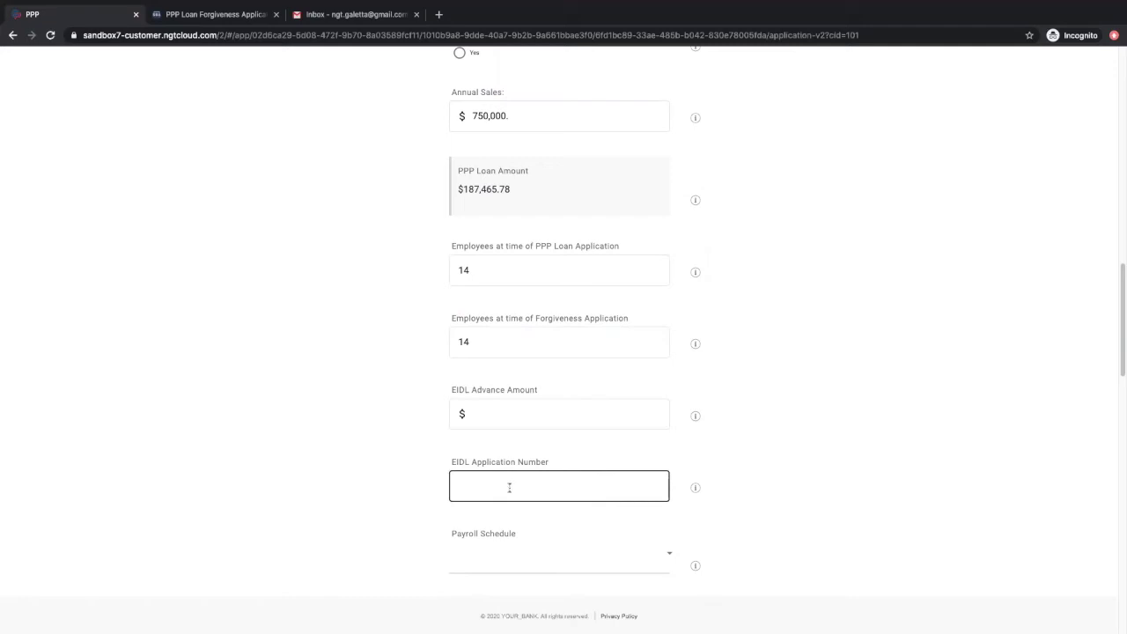
{"action": "left_click", "coordinate": [483, 456]}
{"action": "scroll", "coordinate": [488, 447], "scroll_direction": "down", "scroll_amount": 1}
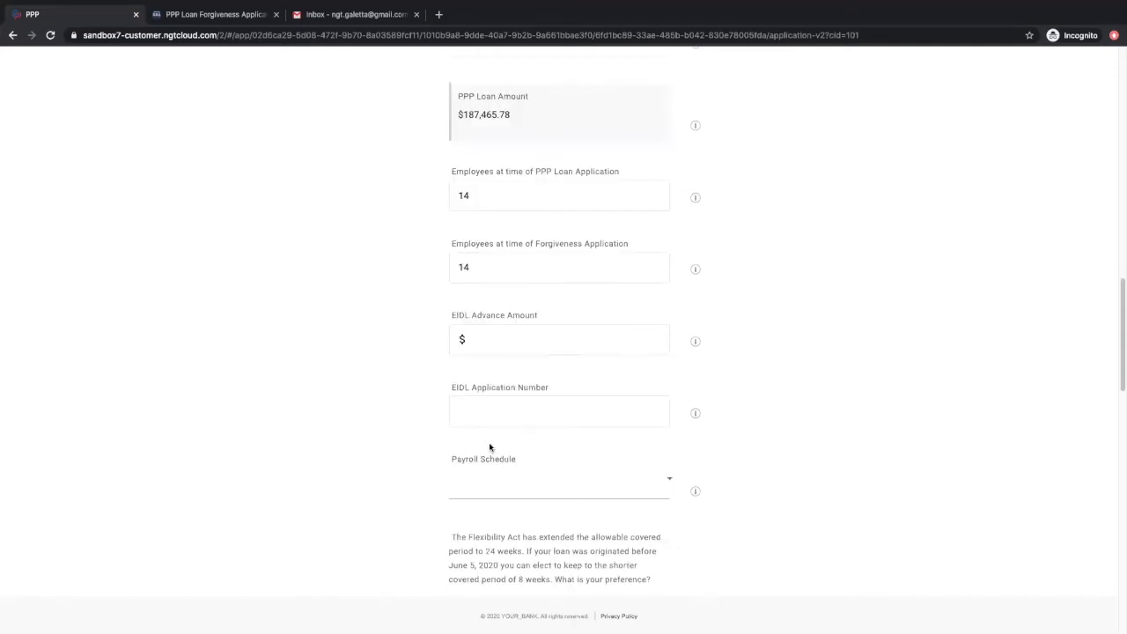
{"action": "scroll", "coordinate": [520, 449], "scroll_direction": "down", "scroll_amount": 1}
{"action": "left_click", "coordinate": [540, 414]}
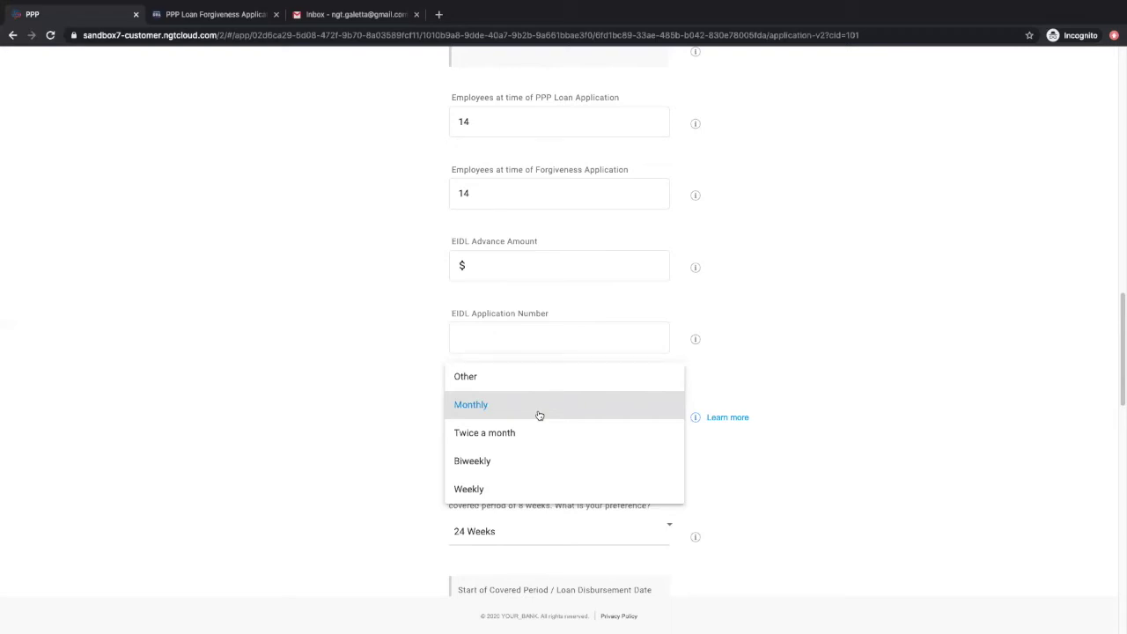
{"action": "left_click", "coordinate": [539, 415]}
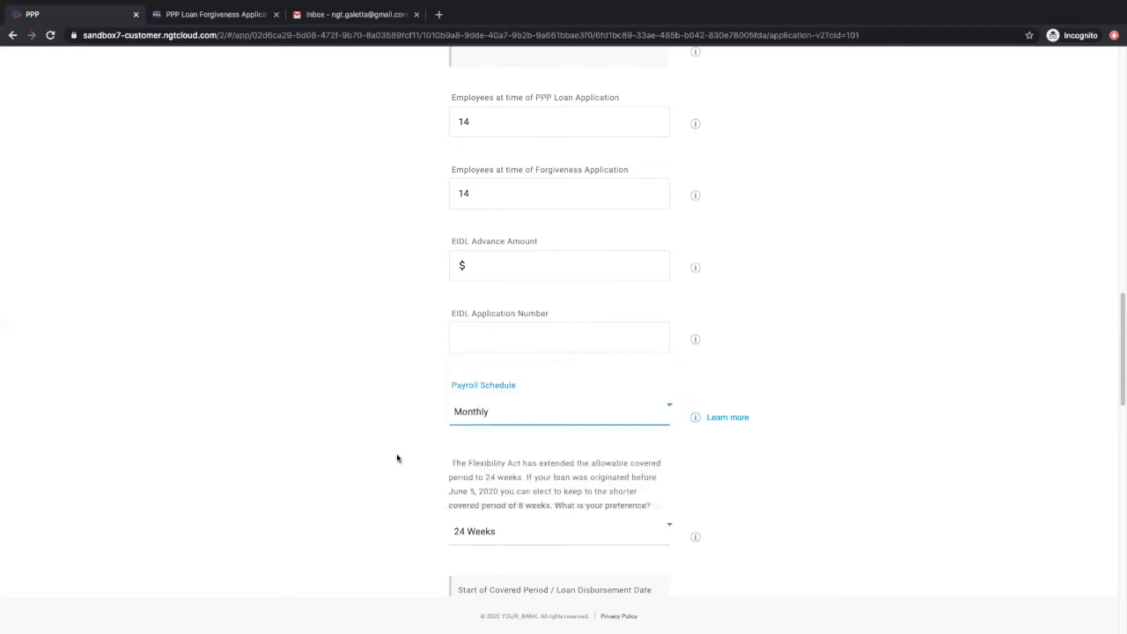
Answer No to whether the borrower with affiliates has received PPP loans in excess of $2 million
{"action": "scroll", "coordinate": [397, 458], "scroll_direction": "down", "scroll_amount": 1}
{"action": "scroll", "coordinate": [397, 458], "scroll_direction": "down", "scroll_amount": 1}
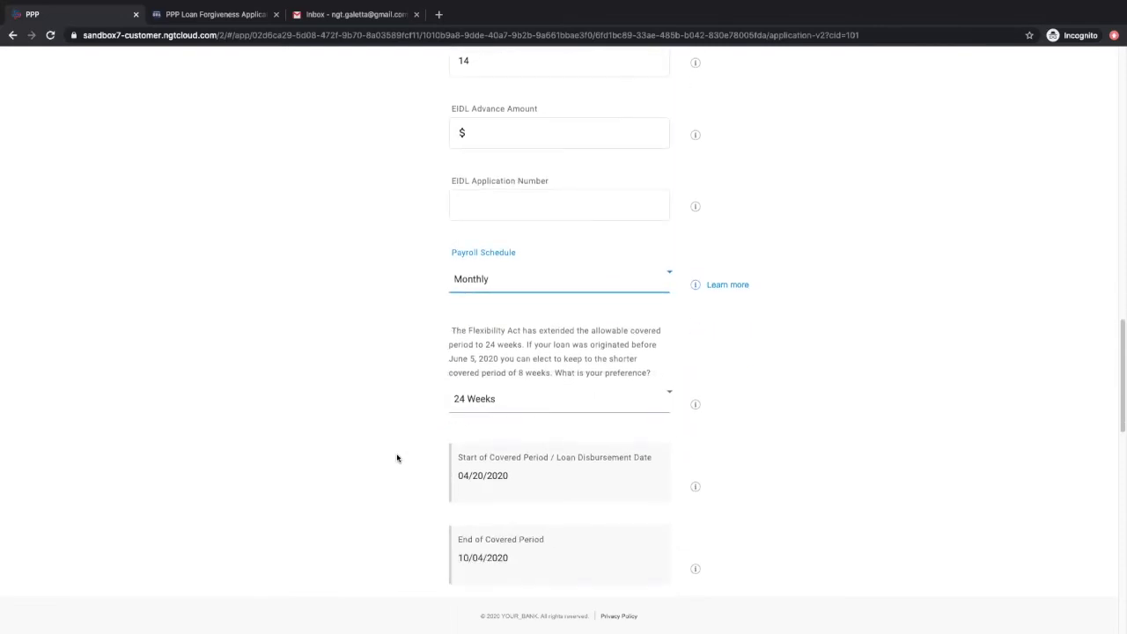
{"action": "scroll", "coordinate": [517, 473], "scroll_direction": "down", "scroll_amount": 2}
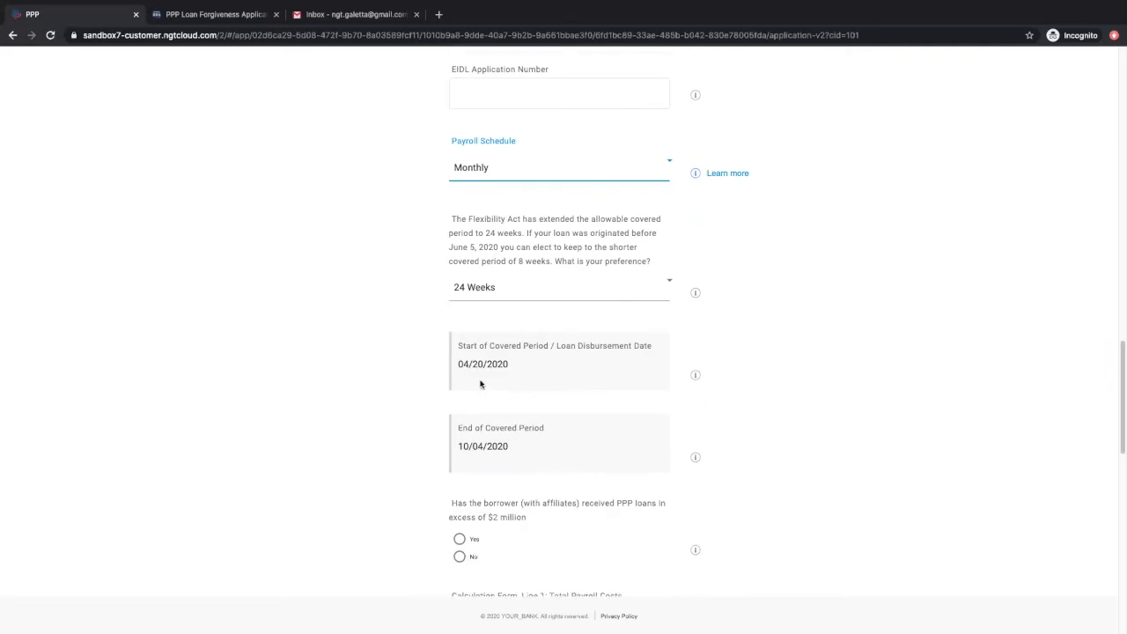
{"action": "scroll", "coordinate": [470, 480], "scroll_direction": "down", "scroll_amount": 1}
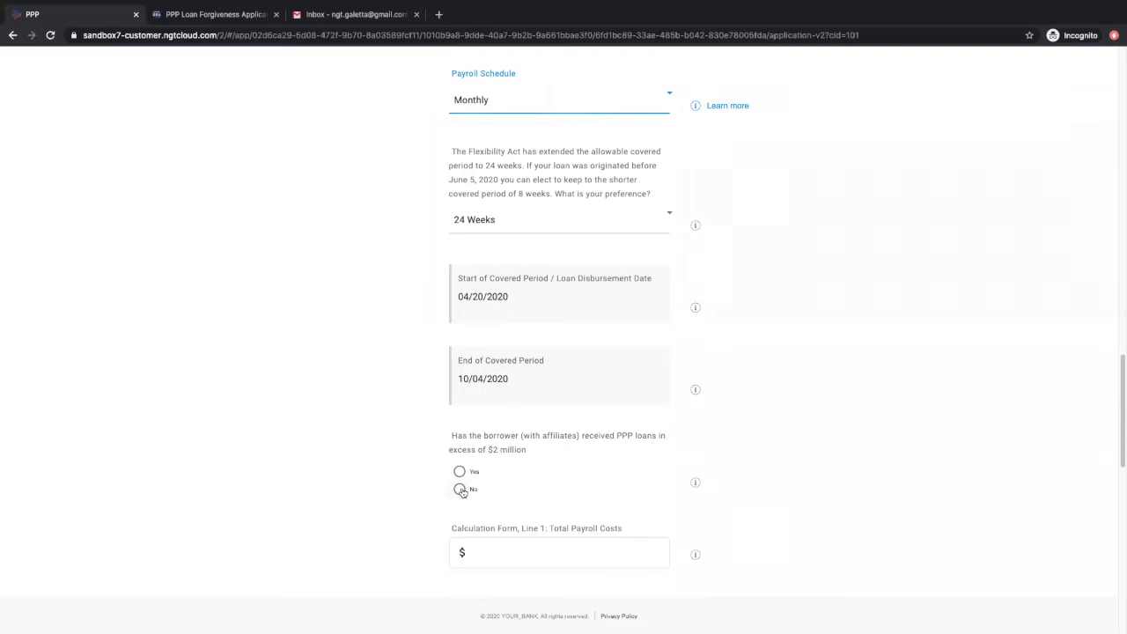
{"action": "left_click", "coordinate": [460, 491]}
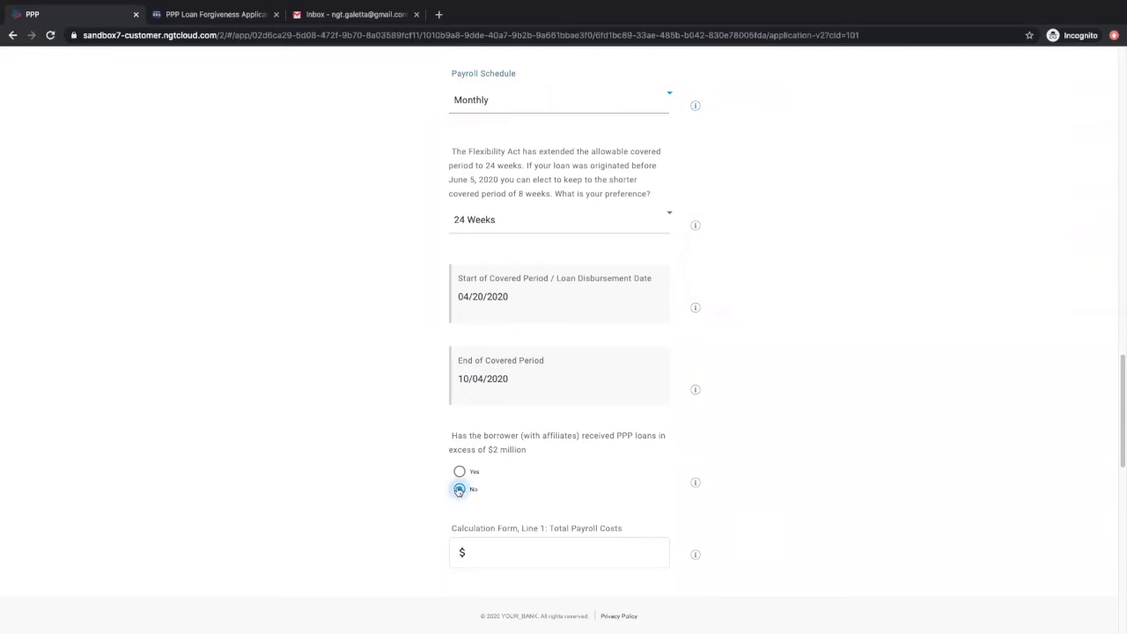
Fill in the calculation form with total payroll costs 125,000, mortgage interest 7,500, rent or lease 1,200 and utility payments 4,200
{"action": "scroll", "coordinate": [453, 480], "scroll_direction": "down", "scroll_amount": 4}
{"action": "left_click", "coordinate": [527, 402]}
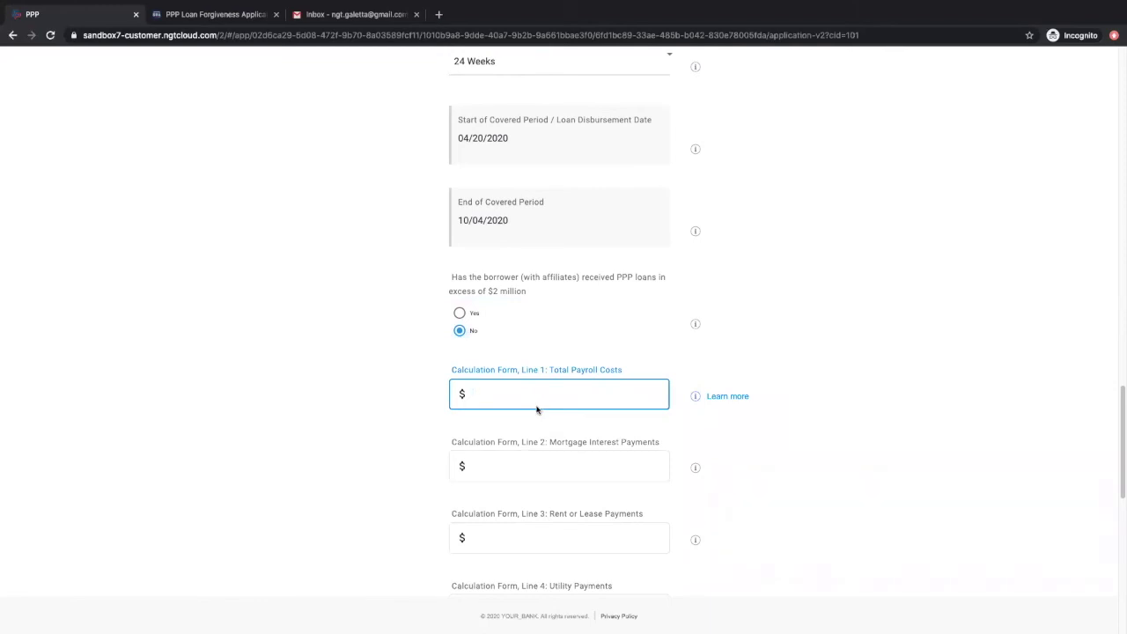
{"action": "type", "text": "125000."}
{"action": "key", "text": "Tab"}
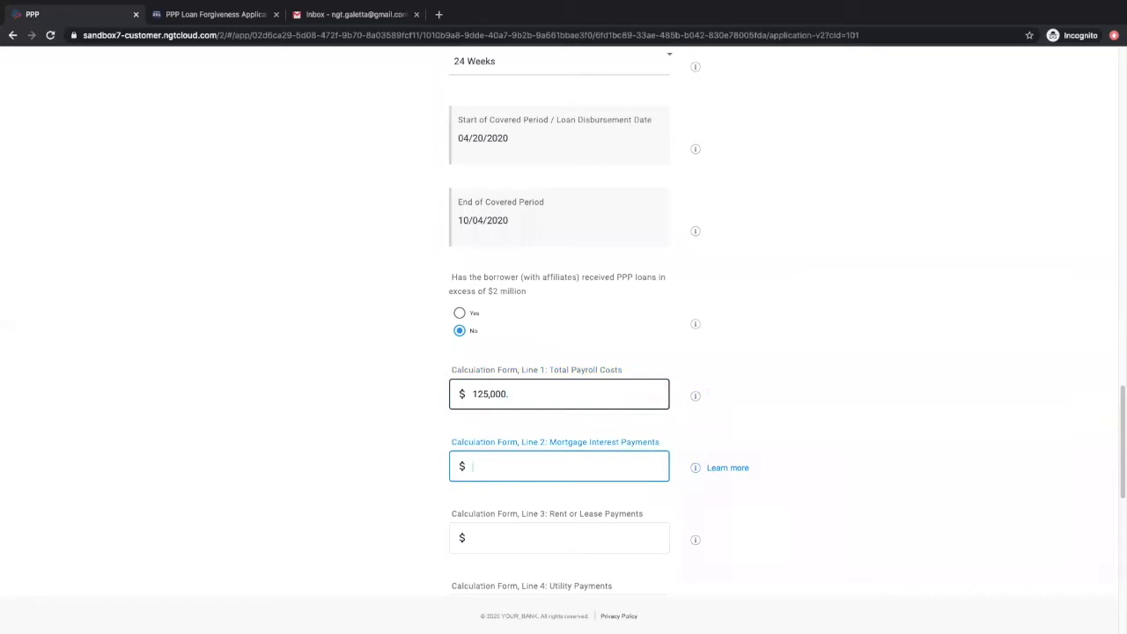
{"action": "type", "text": "7500."}
{"action": "key", "text": "Tab"}
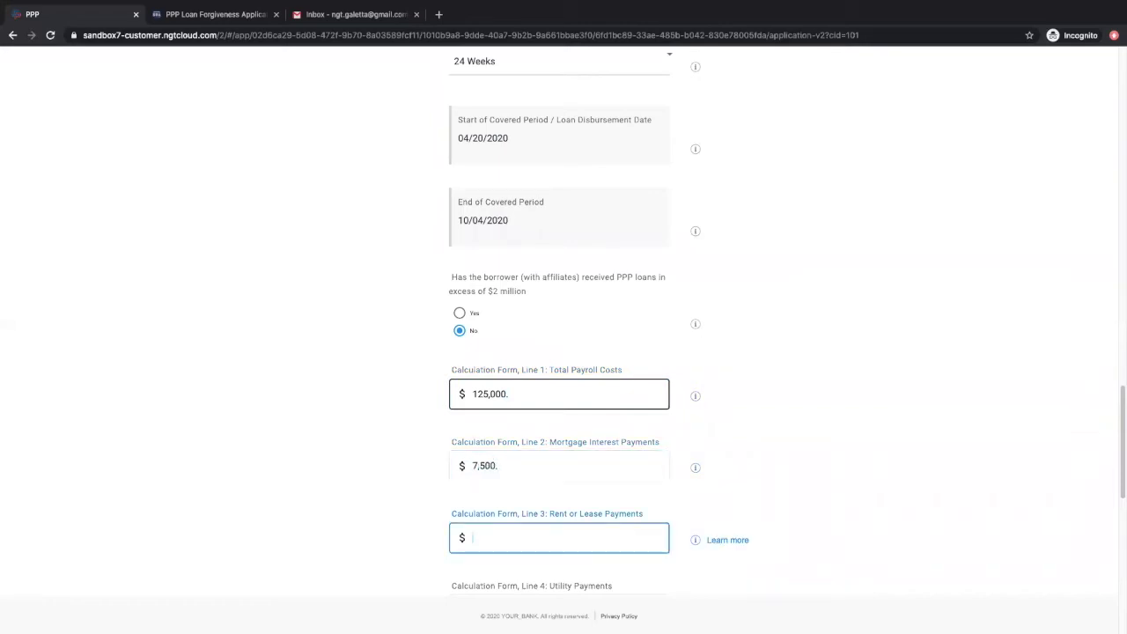
{"action": "type", "text": "1200."}
{"action": "key", "text": "Tab"}
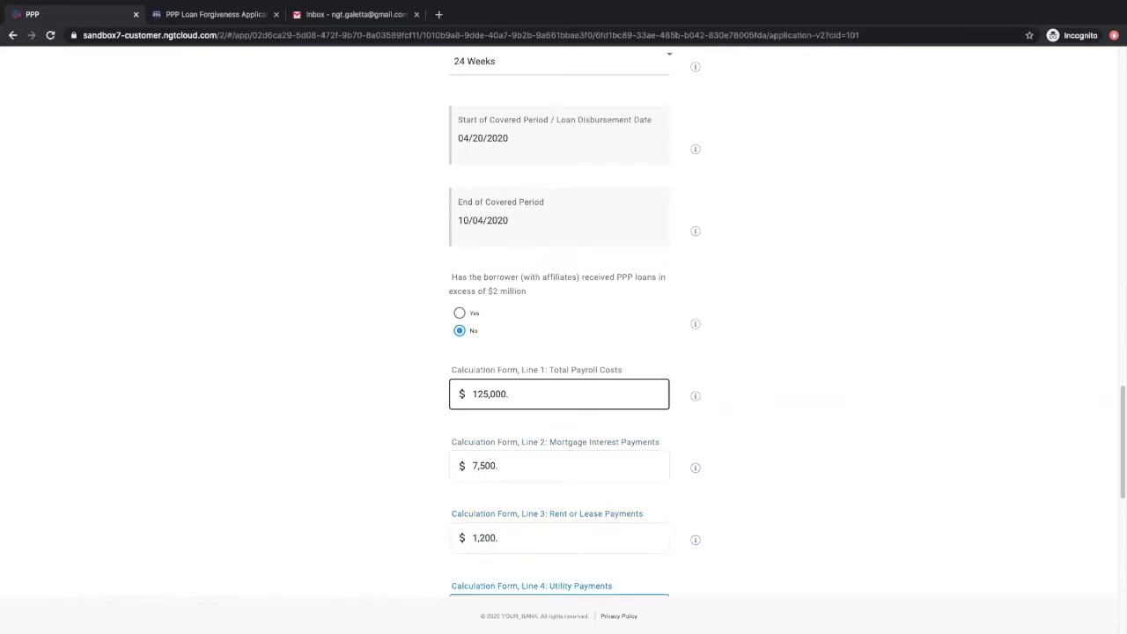
{"action": "scroll", "coordinate": [555, 383], "scroll_direction": "down", "scroll_amount": 3}
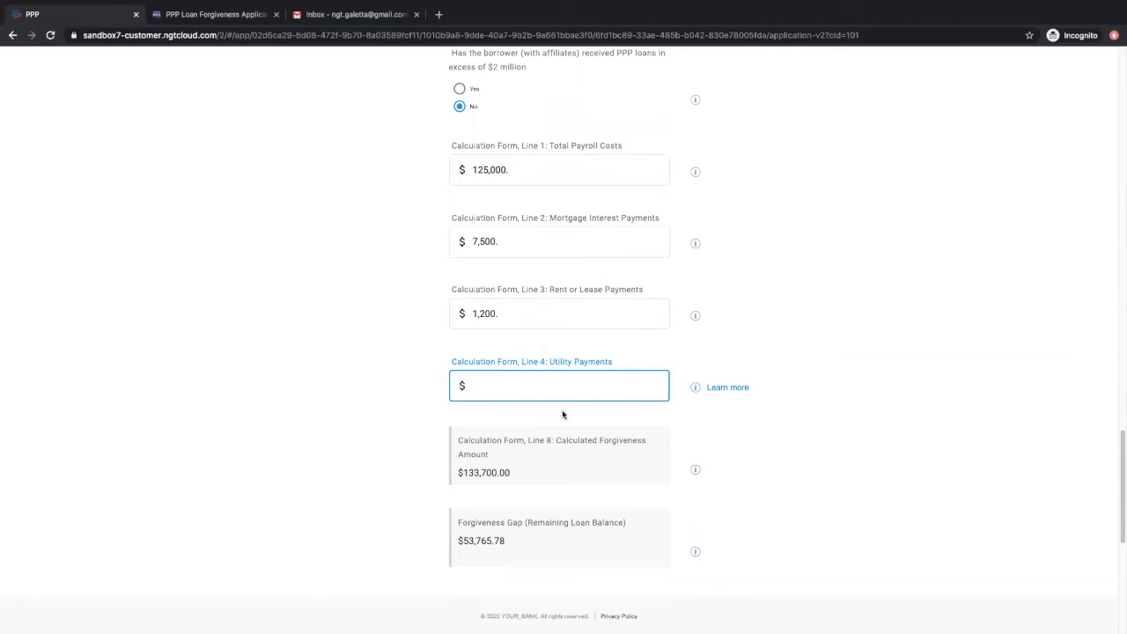
{"action": "type", "text": "4200."}
Read the explanation of how the Line 8 calculated forgiveness amount is determined and dismiss it
{"action": "left_click", "coordinate": [712, 471]}
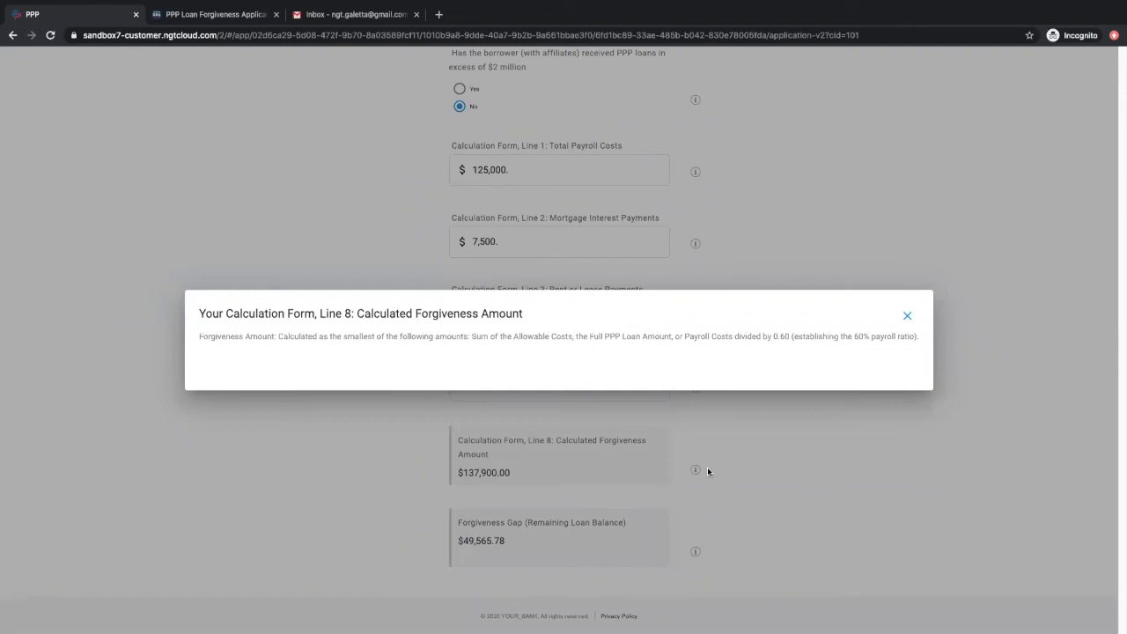
{"action": "left_click", "coordinate": [907, 315]}
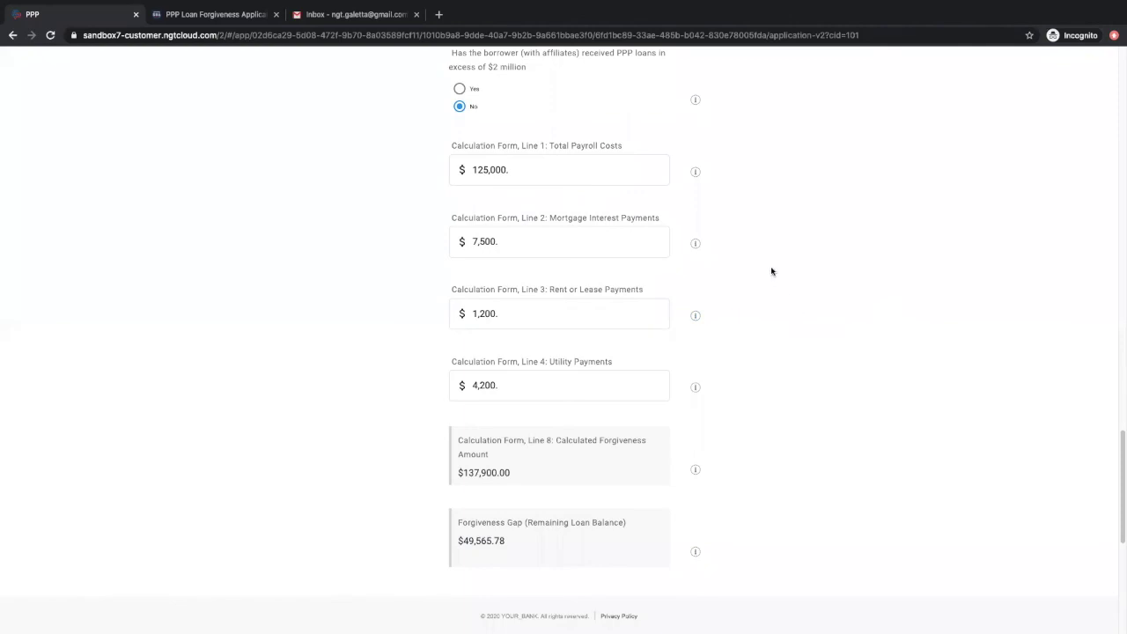
Read the explanation of the Line 1 total payroll costs entry and dismiss it
{"action": "mouse_move", "coordinate": [742, 172]}
{"action": "left_click", "coordinate": [742, 171]}
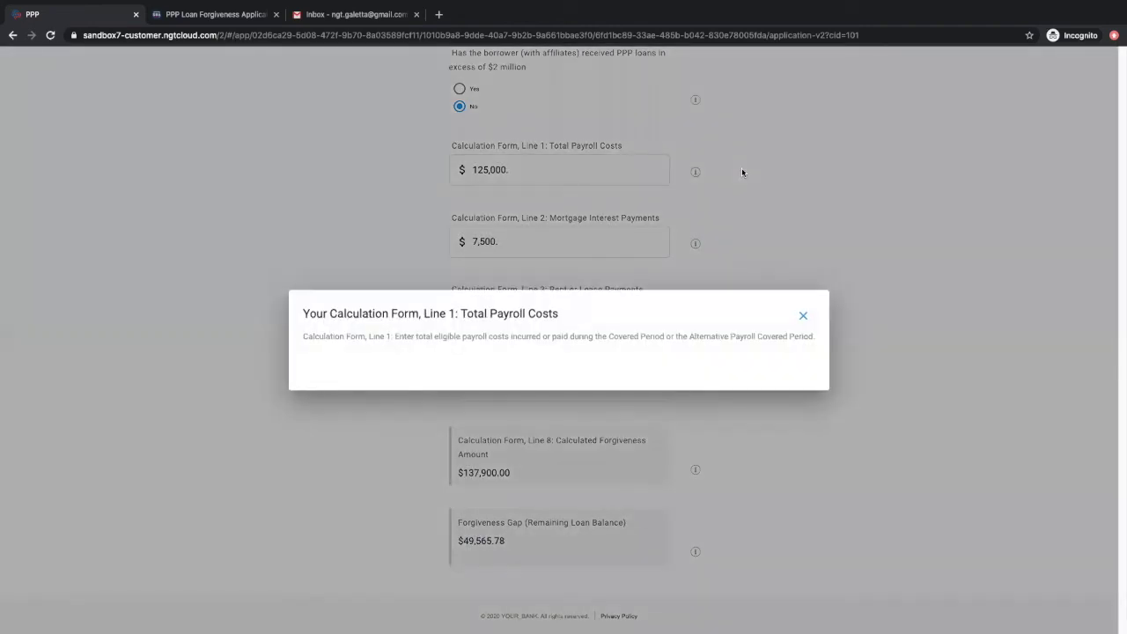
{"action": "left_click", "coordinate": [804, 319]}
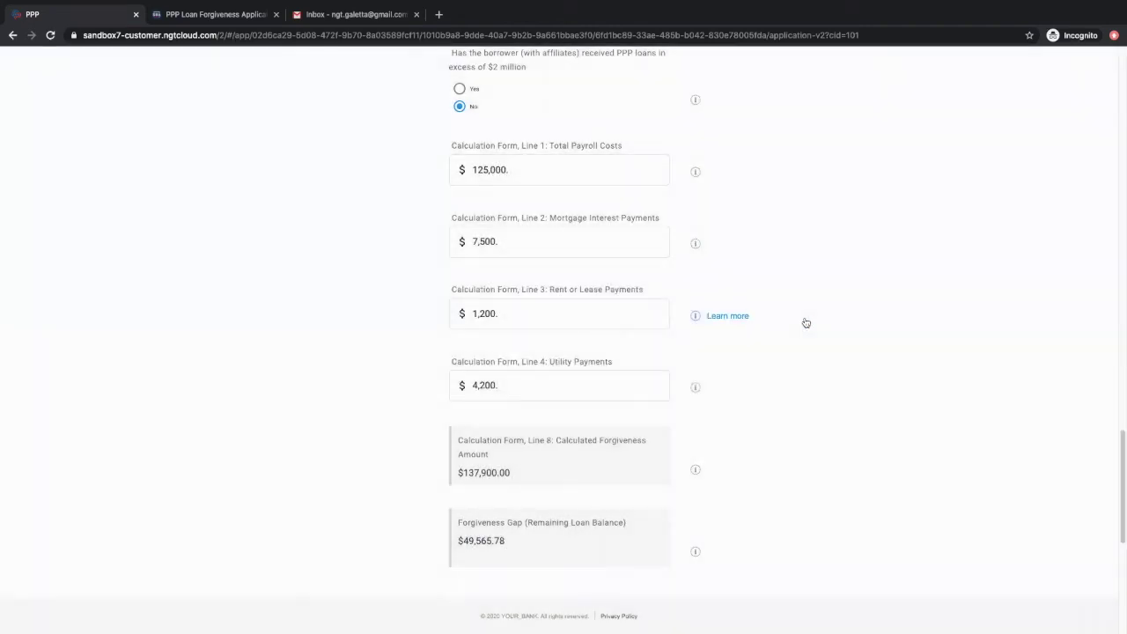
Enter the primary owner's Social Security Number under Confirm Primary Owner Information, using the saved dashed-format entry
{"action": "scroll", "coordinate": [803, 370], "scroll_direction": "down", "scroll_amount": 1}
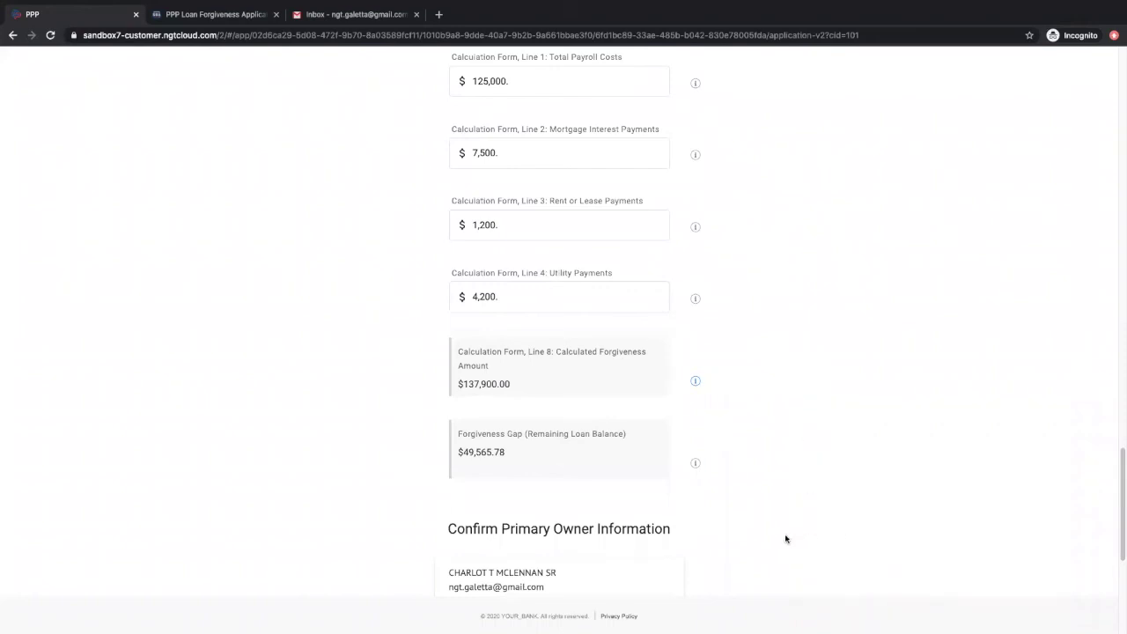
{"action": "scroll", "coordinate": [784, 535], "scroll_direction": "down", "scroll_amount": 2}
{"action": "scroll", "coordinate": [782, 539], "scroll_direction": "down", "scroll_amount": 1}
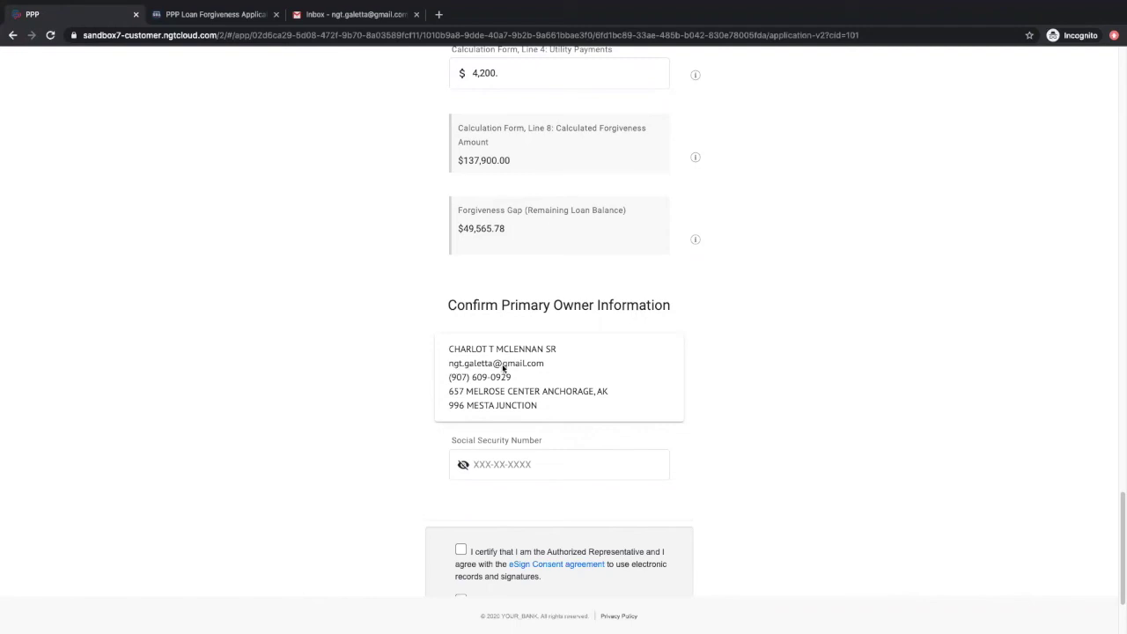
{"action": "left_click", "coordinate": [496, 465]}
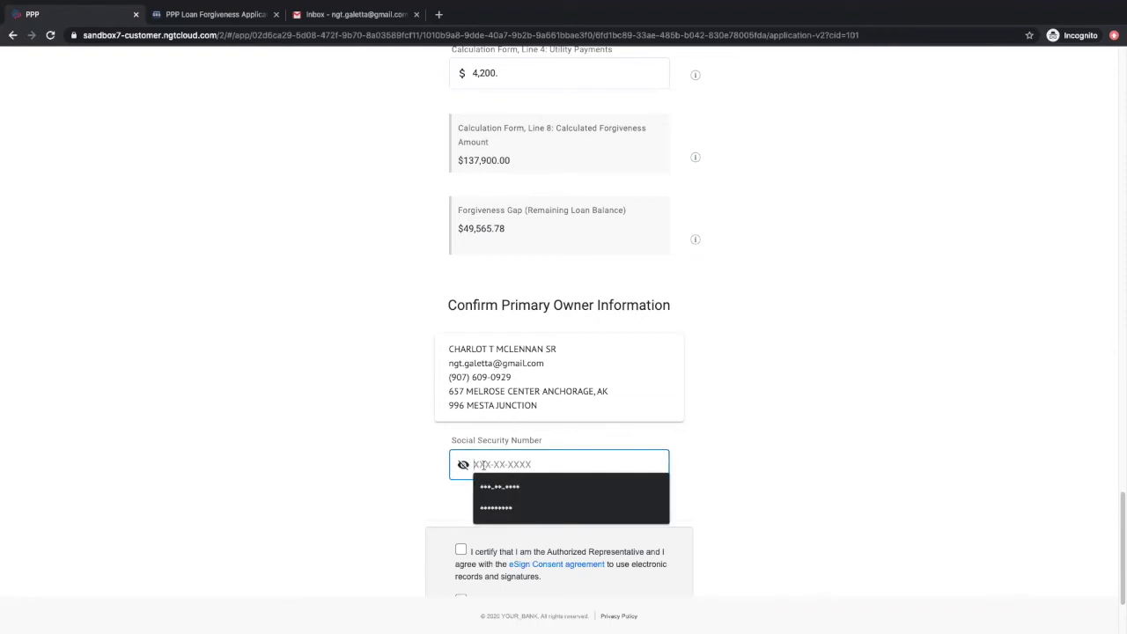
{"action": "left_click", "coordinate": [499, 487]}
{"action": "left_click", "coordinate": [399, 457]}
Certify as the Authorized Representative to both the eSign Consent agreement and the PPP Loan Forgiveness Borrower Certifications
{"action": "scroll", "coordinate": [394, 475], "scroll_direction": "down", "scroll_amount": 1}
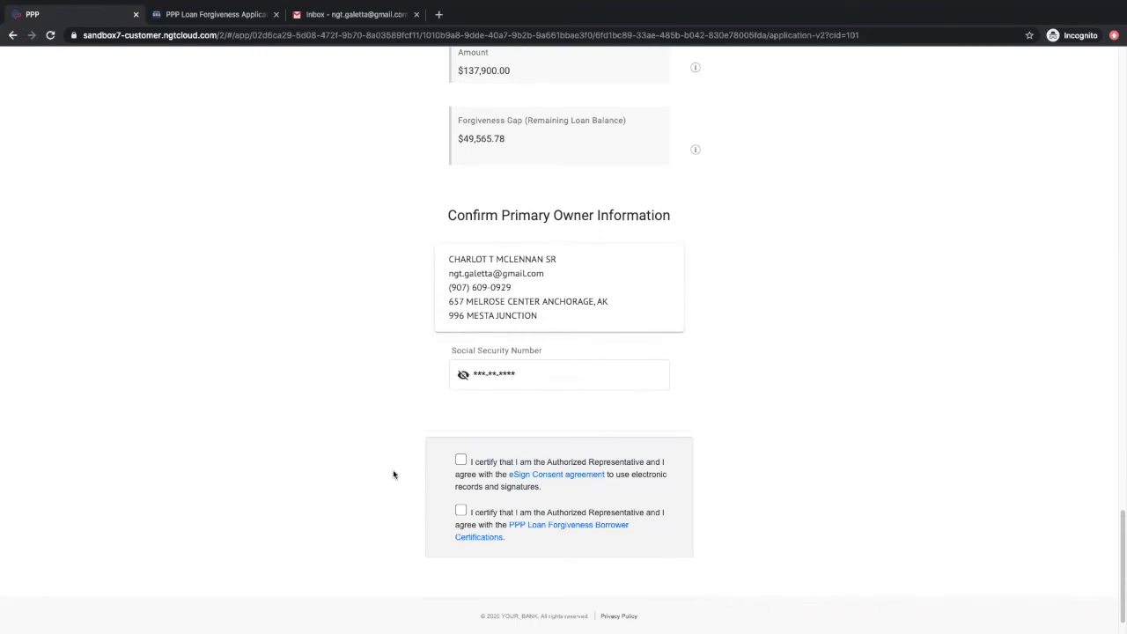
{"action": "left_click", "coordinate": [461, 459]}
{"action": "left_click", "coordinate": [462, 511]}
Review the full text of the PPP Loan Forgiveness Borrower Certifications, close it and submit the forgiveness application
{"action": "scroll", "coordinate": [571, 496], "scroll_direction": "down", "scroll_amount": 1}
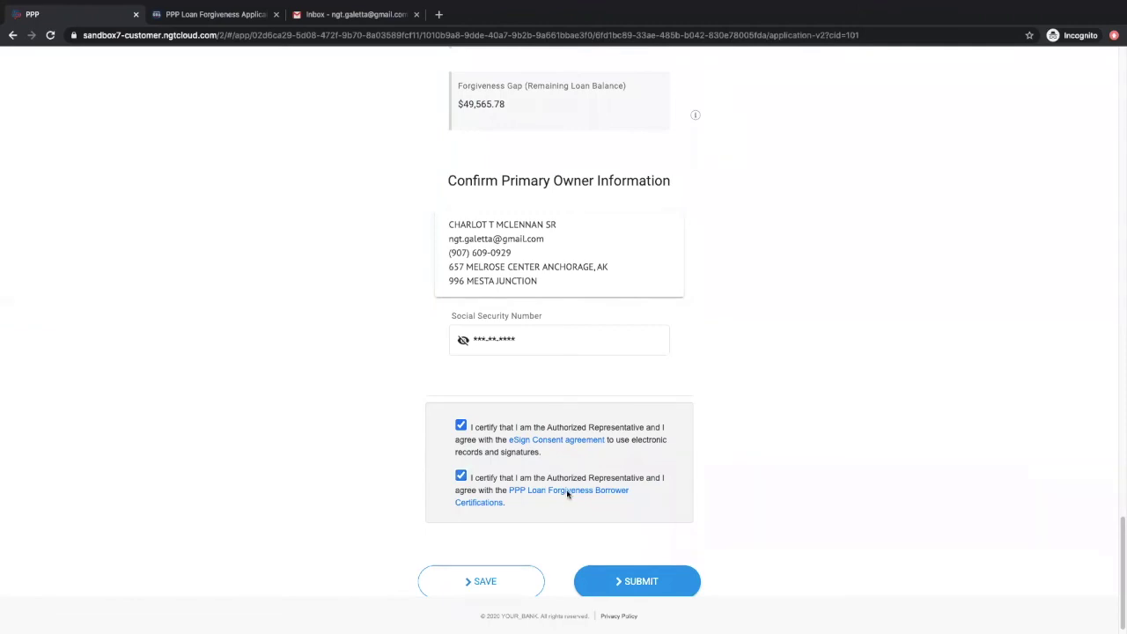
{"action": "left_click", "coordinate": [567, 490]}
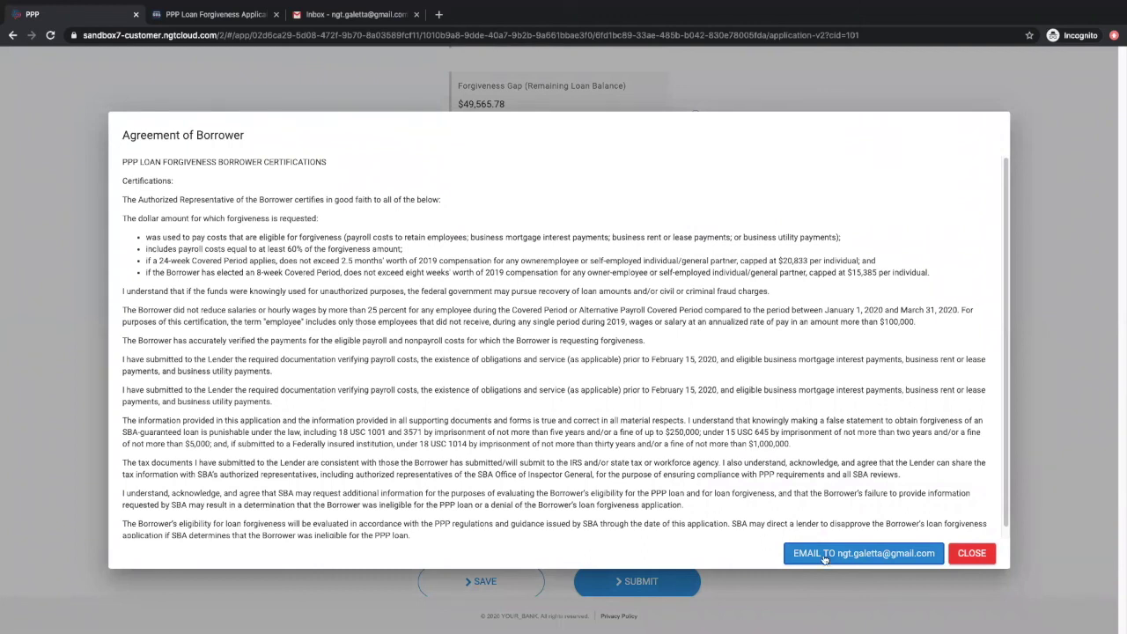
{"action": "left_click", "coordinate": [988, 555]}
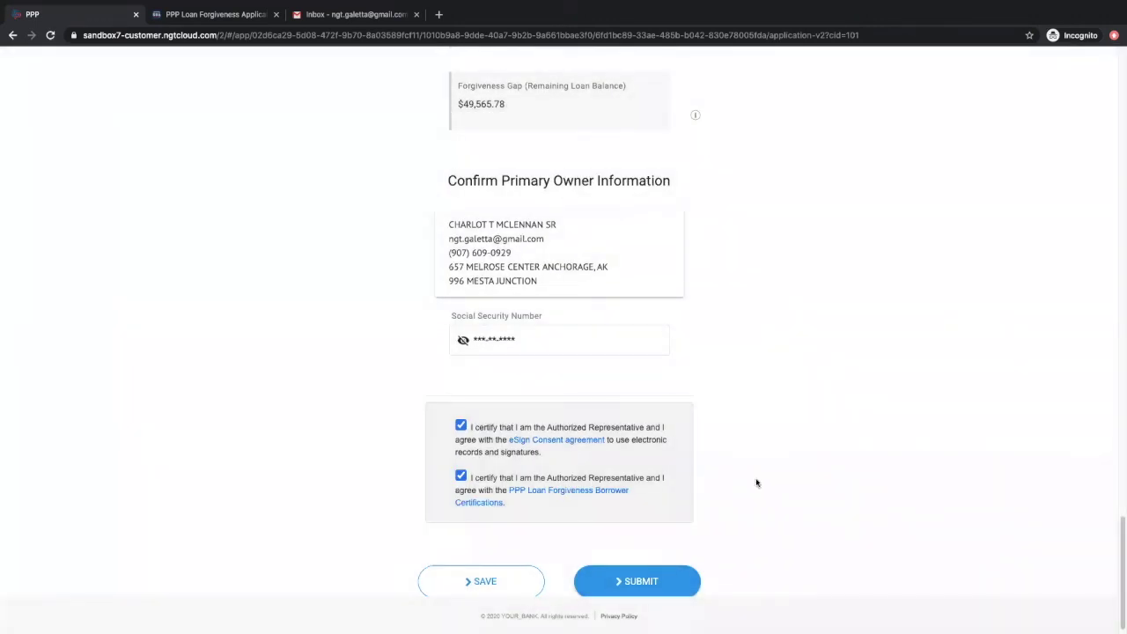
{"action": "scroll", "coordinate": [755, 483], "scroll_direction": "down", "scroll_amount": 1}
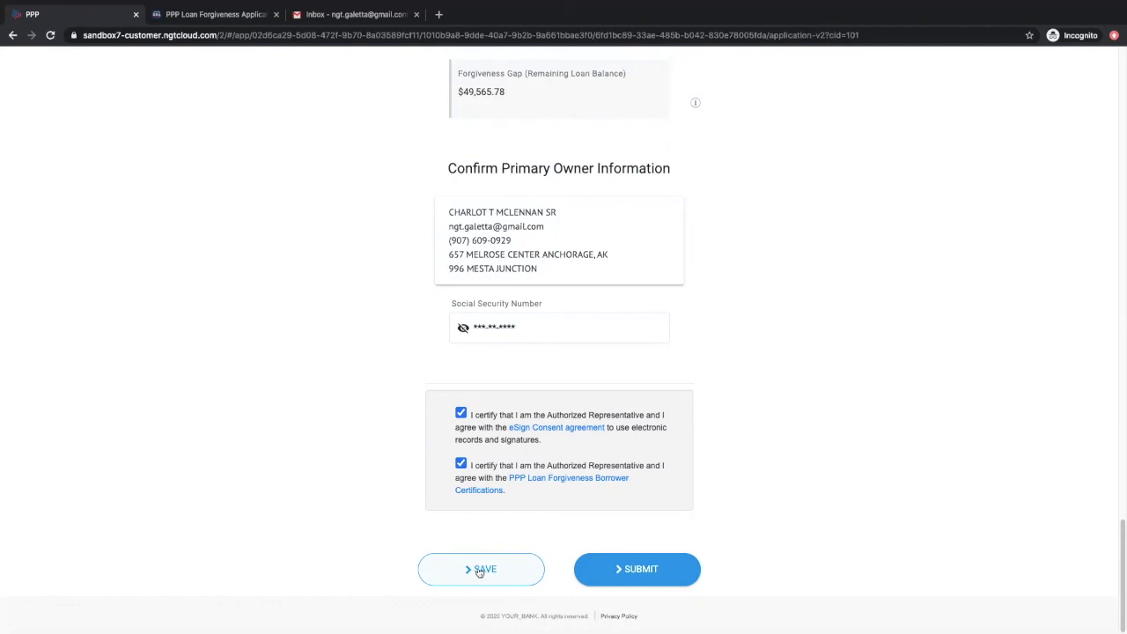
{"action": "left_click", "coordinate": [635, 569]}
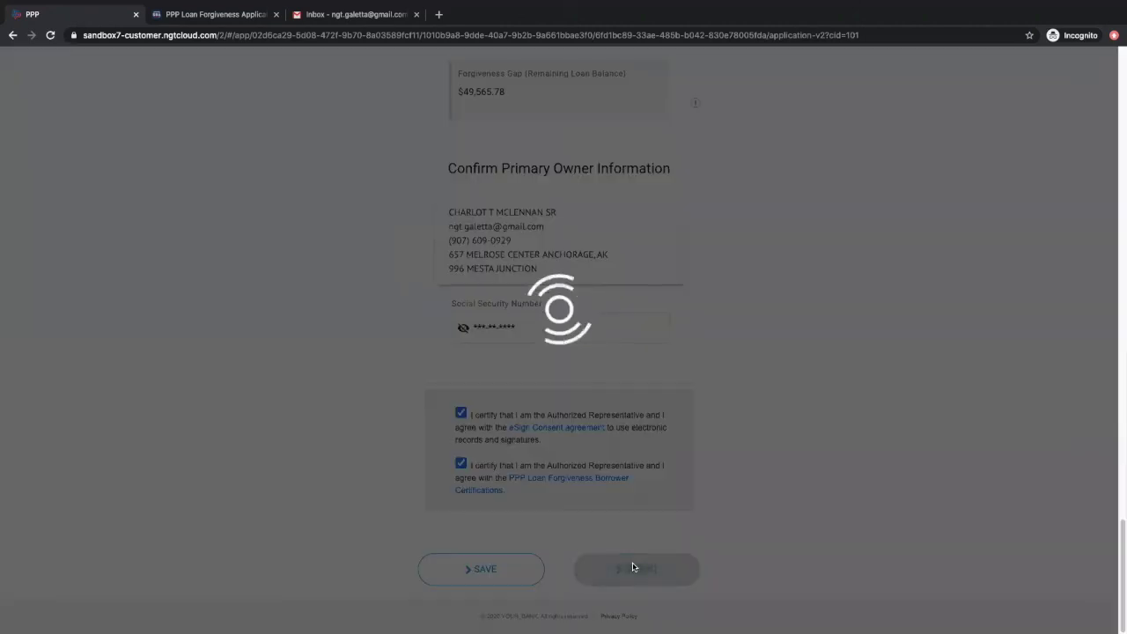